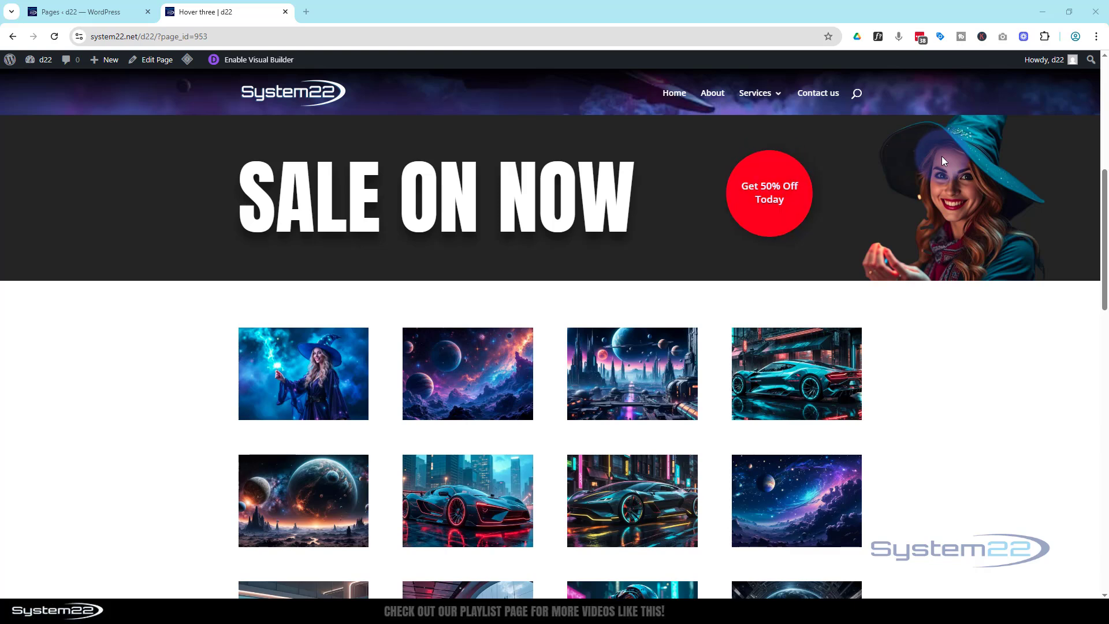
Open the page in the Visual Builder and delete the red circle module and the remaining module beside the SALE ON NOW heading
{"action": "left_click", "coordinate": [234, 63]}
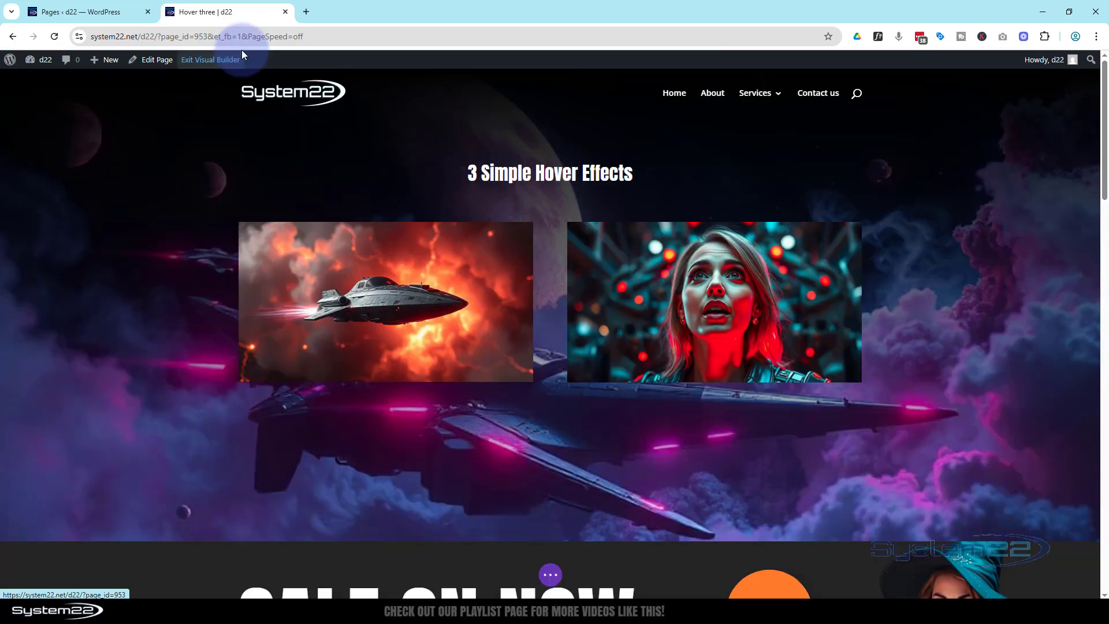
{"action": "scroll", "coordinate": [318, 151], "scroll_direction": "down", "scroll_amount": 2}
{"action": "scroll", "coordinate": [319, 160], "scroll_direction": "down", "scroll_amount": 3}
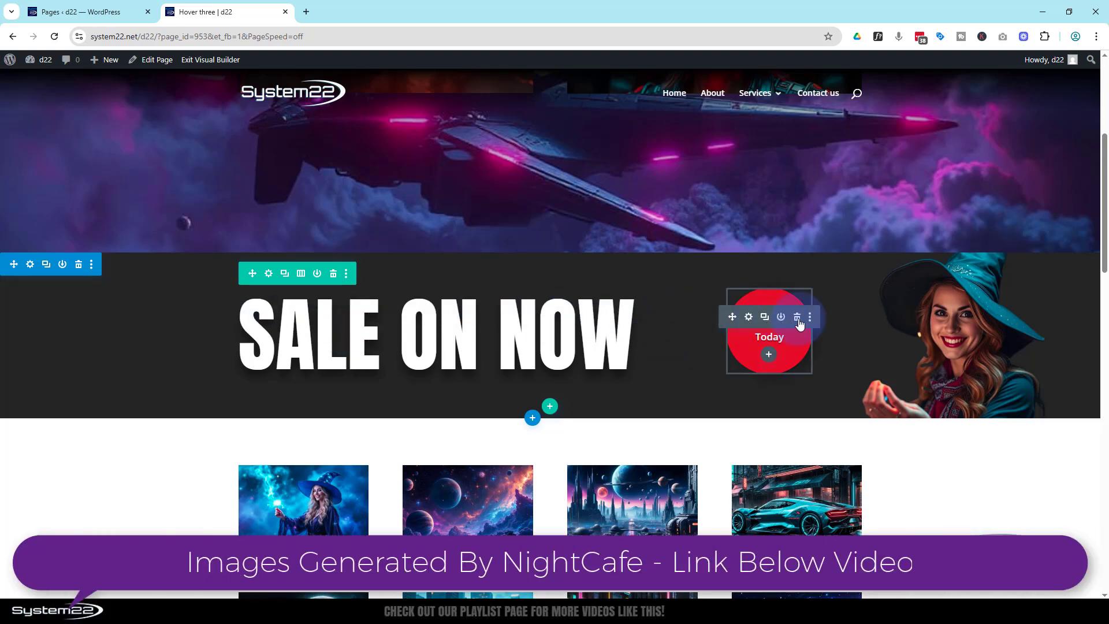
{"action": "left_click", "coordinate": [798, 318]}
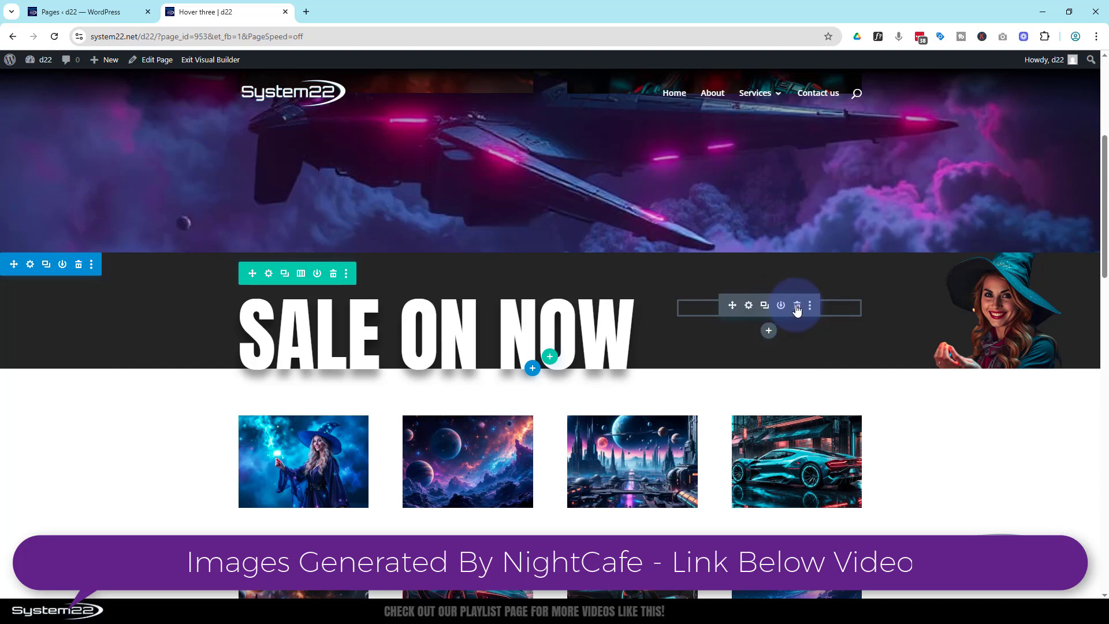
{"action": "left_click", "coordinate": [798, 308]}
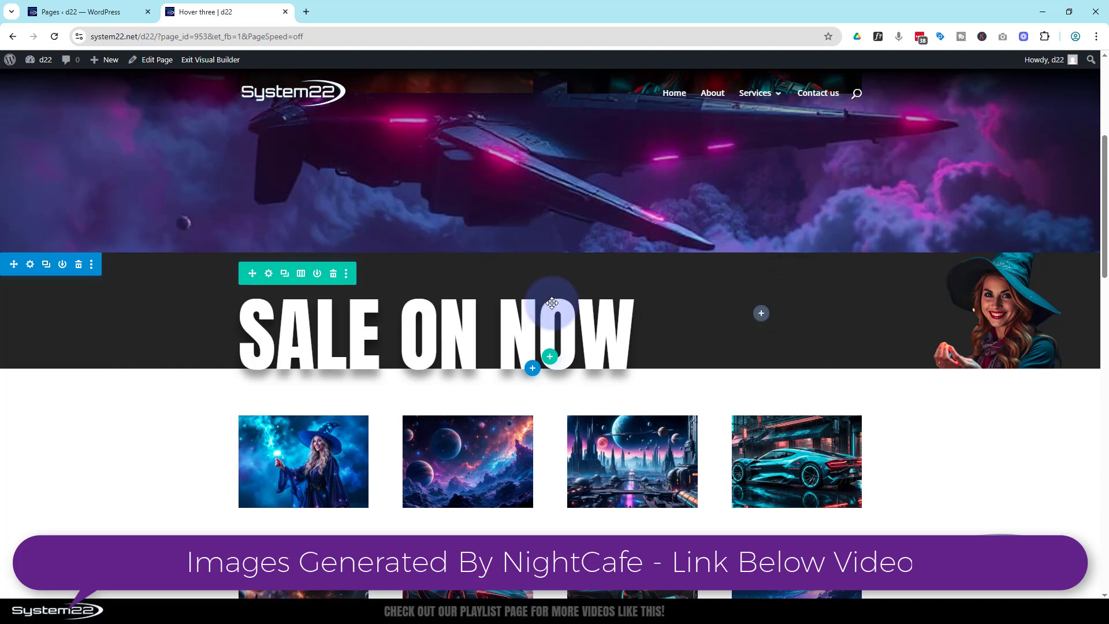
Insert a Text module into the empty column beside the SALE ON NOW heading
{"action": "left_click", "coordinate": [760, 315]}
{"action": "scroll", "coordinate": [747, 443], "scroll_direction": "down", "scroll_amount": 2}
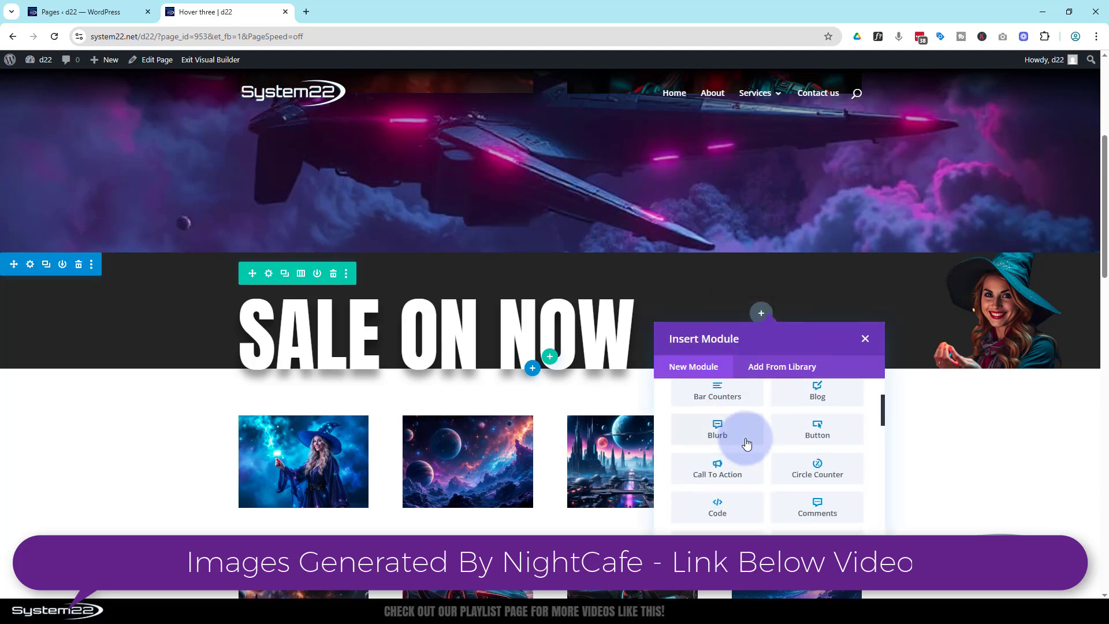
{"action": "scroll", "coordinate": [746, 443], "scroll_direction": "down", "scroll_amount": 2}
{"action": "scroll", "coordinate": [806, 430], "scroll_direction": "up", "scroll_amount": 1}
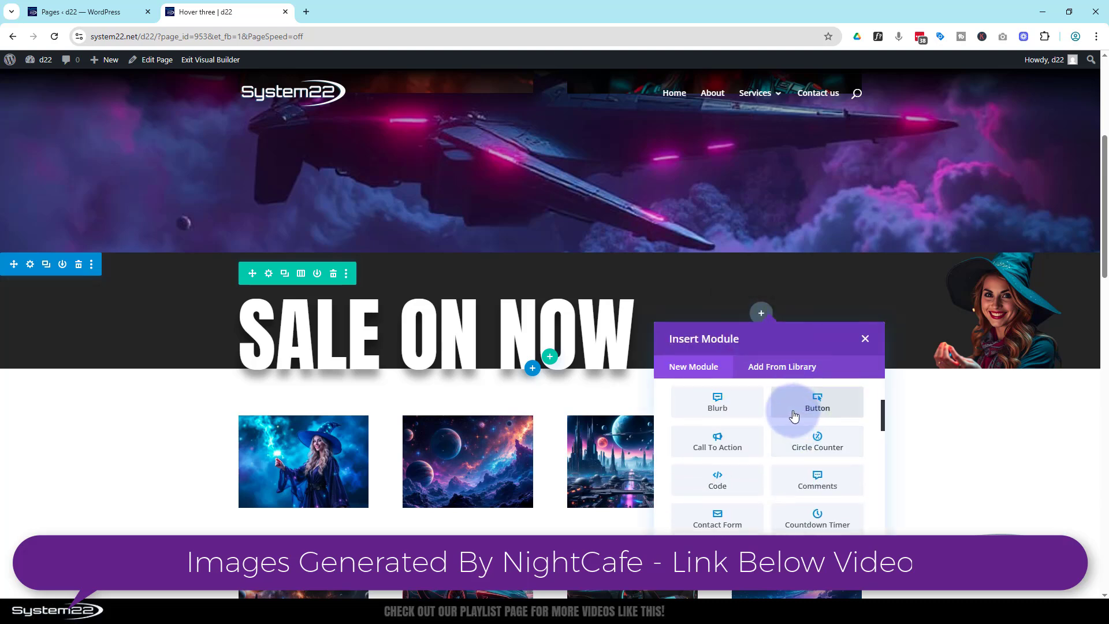
{"action": "scroll", "coordinate": [804, 416], "scroll_direction": "down", "scroll_amount": 5}
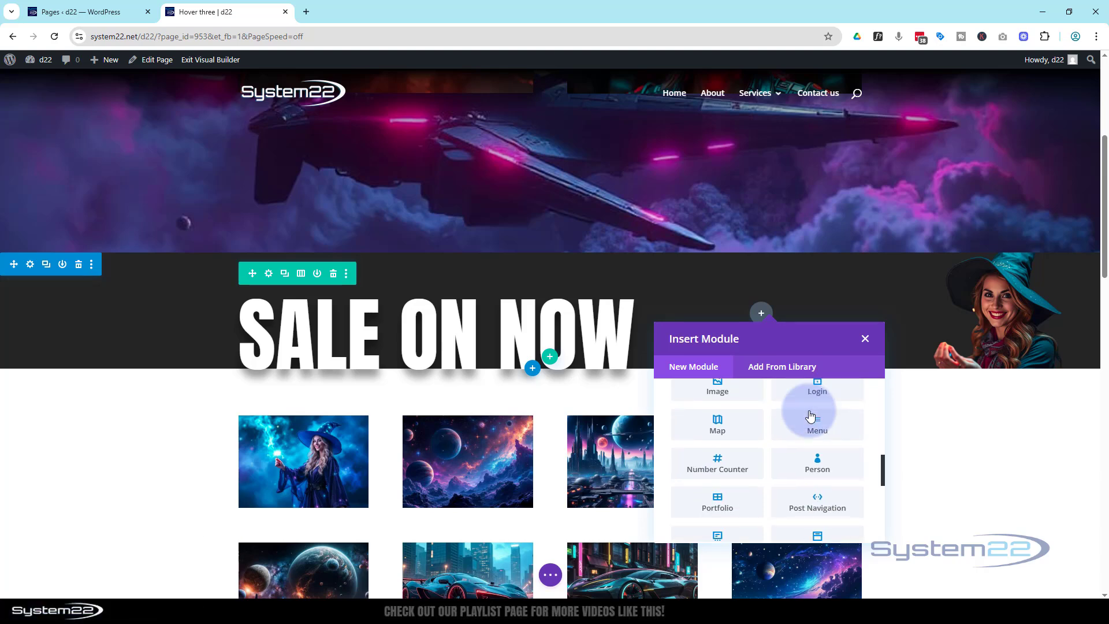
{"action": "scroll", "coordinate": [811, 416], "scroll_direction": "down", "scroll_amount": 6}
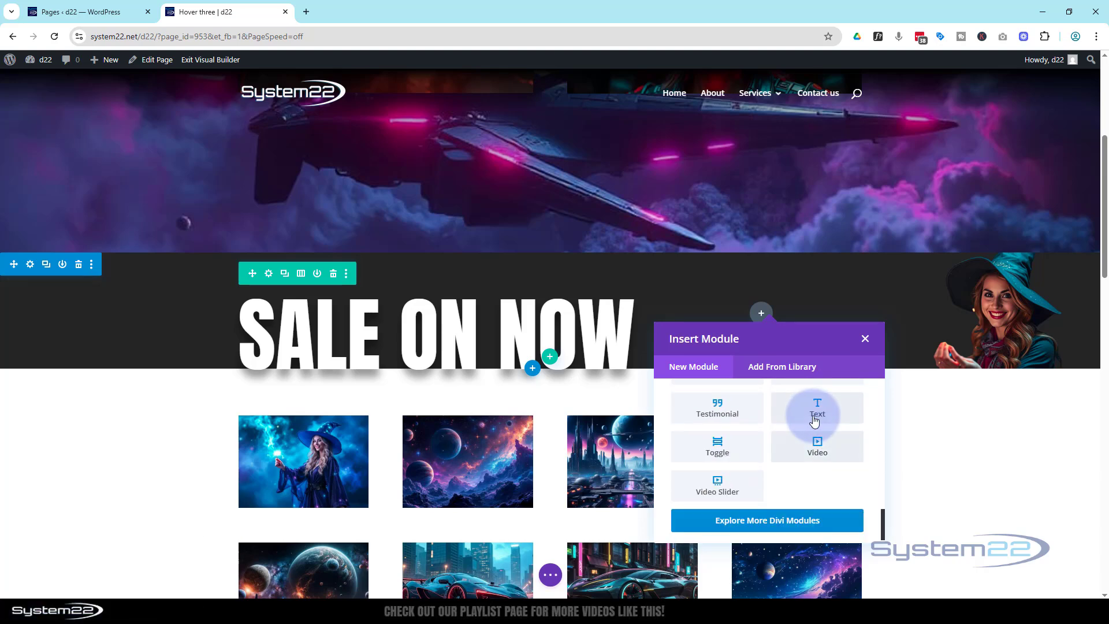
{"action": "left_click", "coordinate": [815, 417]}
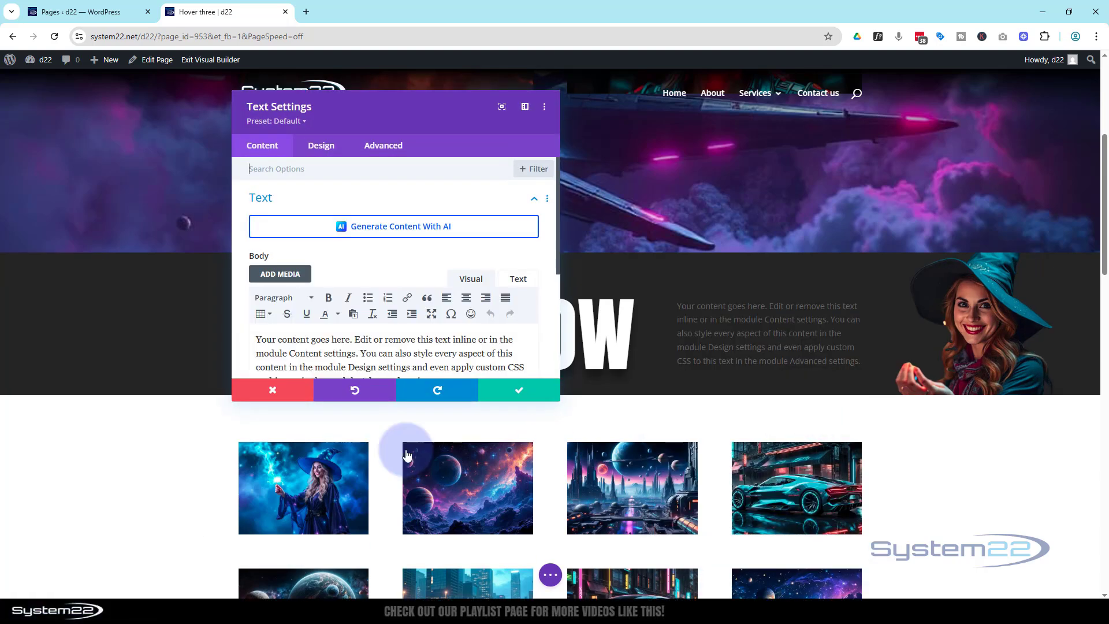
Replace the placeholder body text with "Get 50% Off" and "TODAY" on a second line
{"action": "scroll", "coordinate": [325, 276], "scroll_direction": "down", "scroll_amount": 1}
{"action": "left_click_drag", "start_coordinate": [453, 322], "coordinate": [237, 275]}
{"action": "type", "text": "Get 5"}
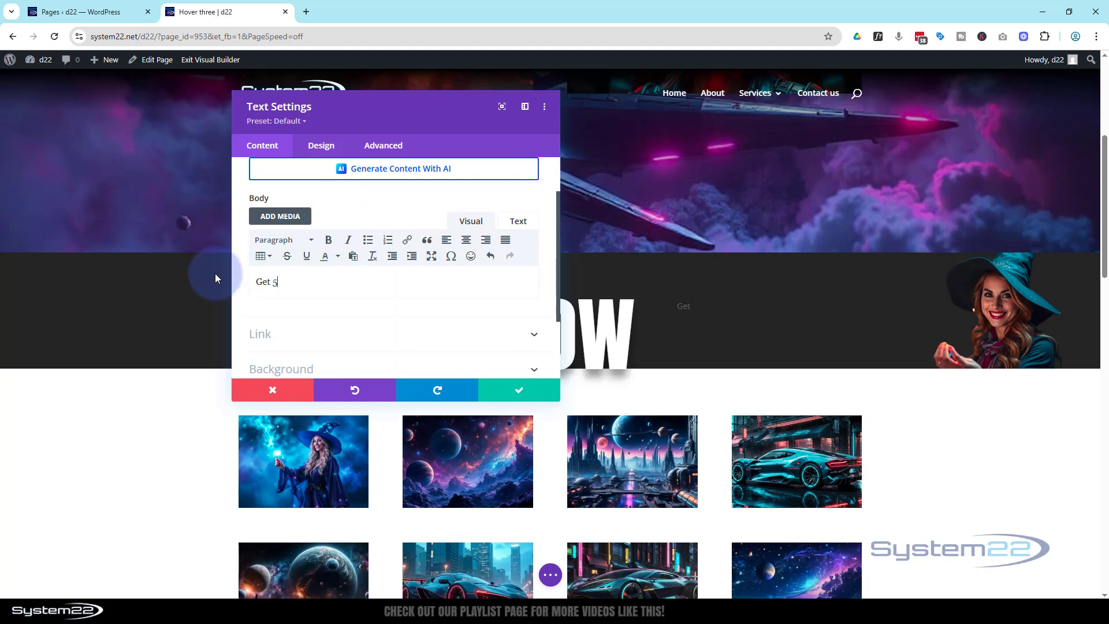
{"action": "type", "text": "0% Off"}
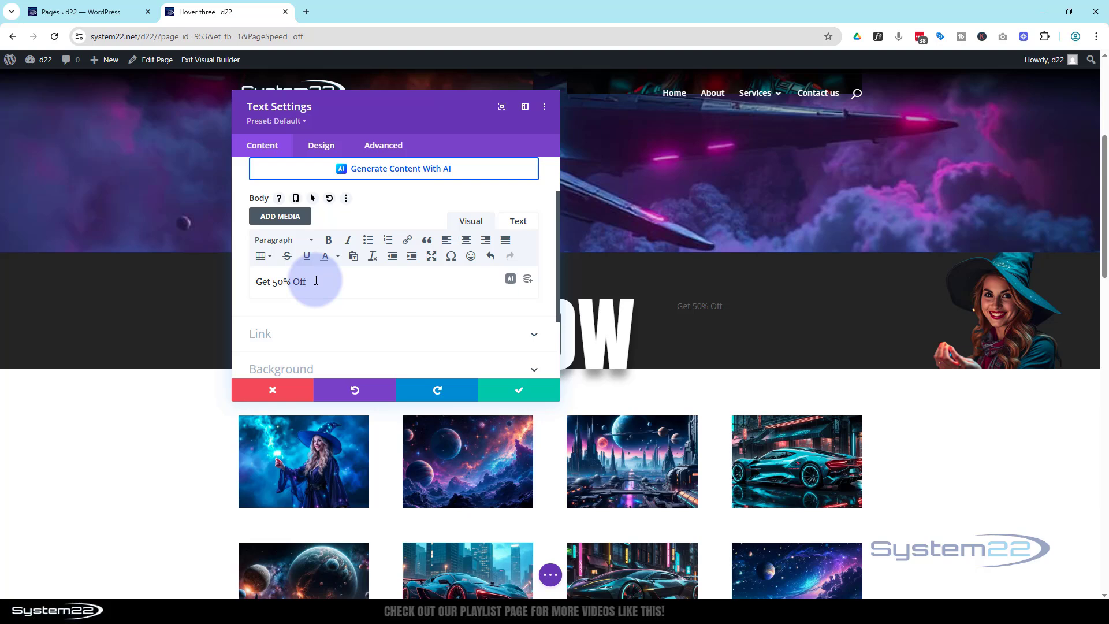
{"action": "key", "text": "Return"}
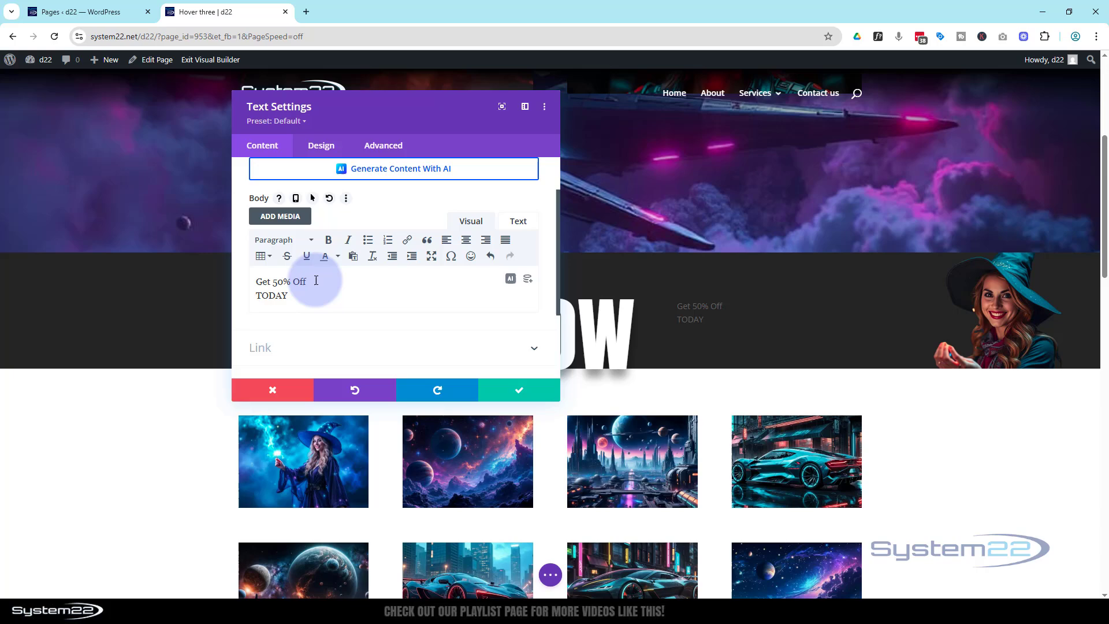
Make the word TODAY bold in the body text and add an exclamation mark after it
{"action": "left_click_drag", "start_coordinate": [289, 301], "coordinate": [255, 302]}
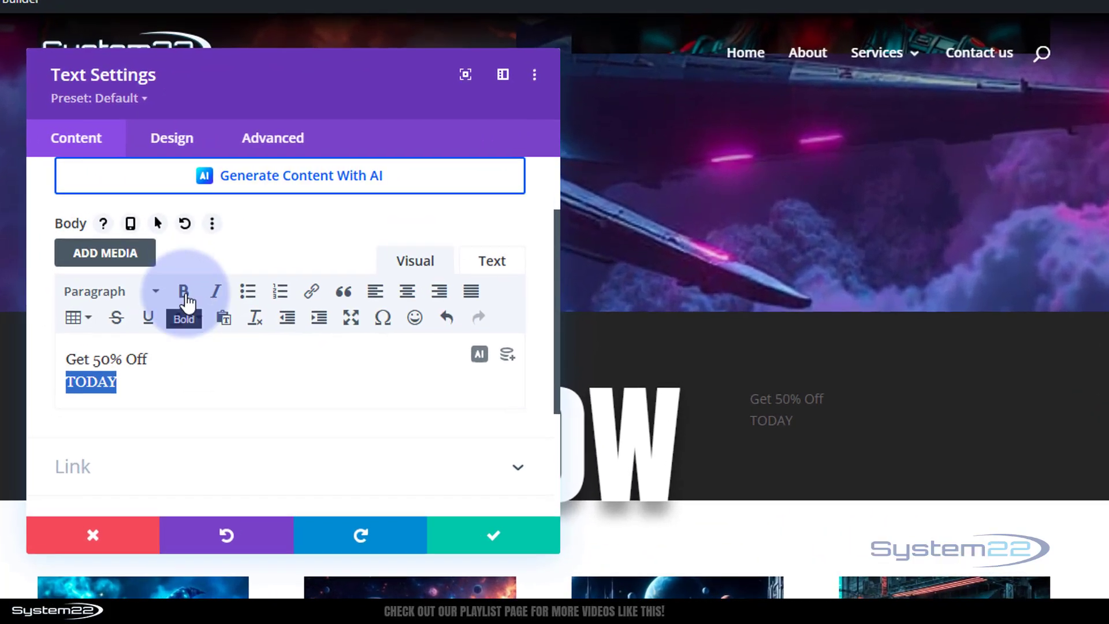
{"action": "left_click", "coordinate": [247, 268]}
{"action": "left_click", "coordinate": [132, 384]}
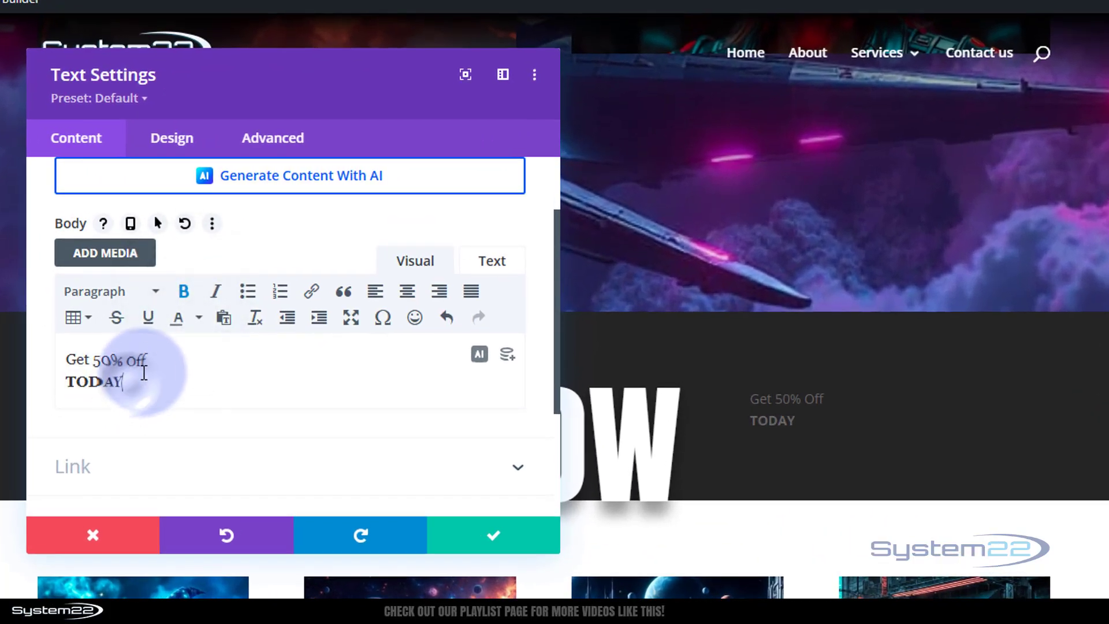
{"action": "type", "text": "!"}
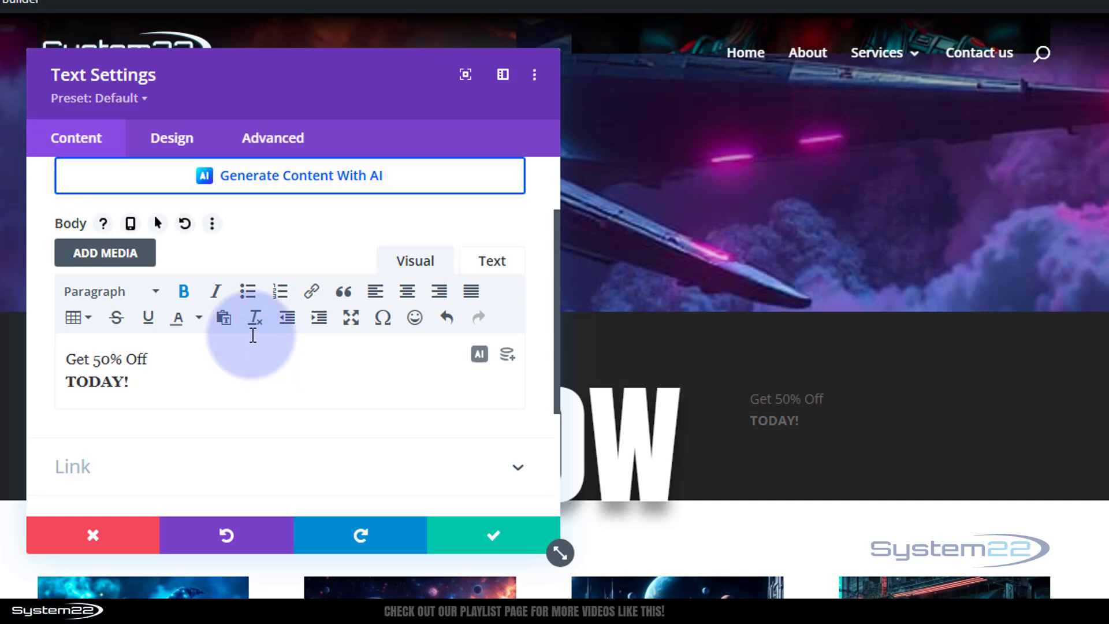
Set the module link URL to #, keeping the same-window target, and give the module a red background colour
{"action": "scroll", "coordinate": [250, 332], "scroll_direction": "down", "scroll_amount": 3}
{"action": "left_click", "coordinate": [144, 379]}
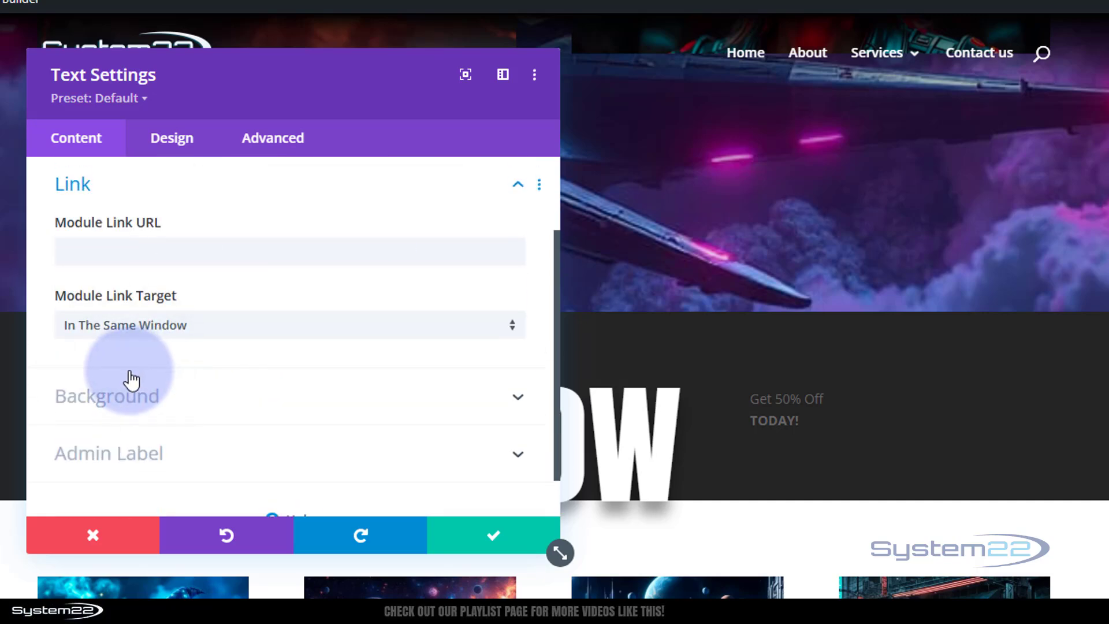
{"action": "left_click", "coordinate": [102, 241]}
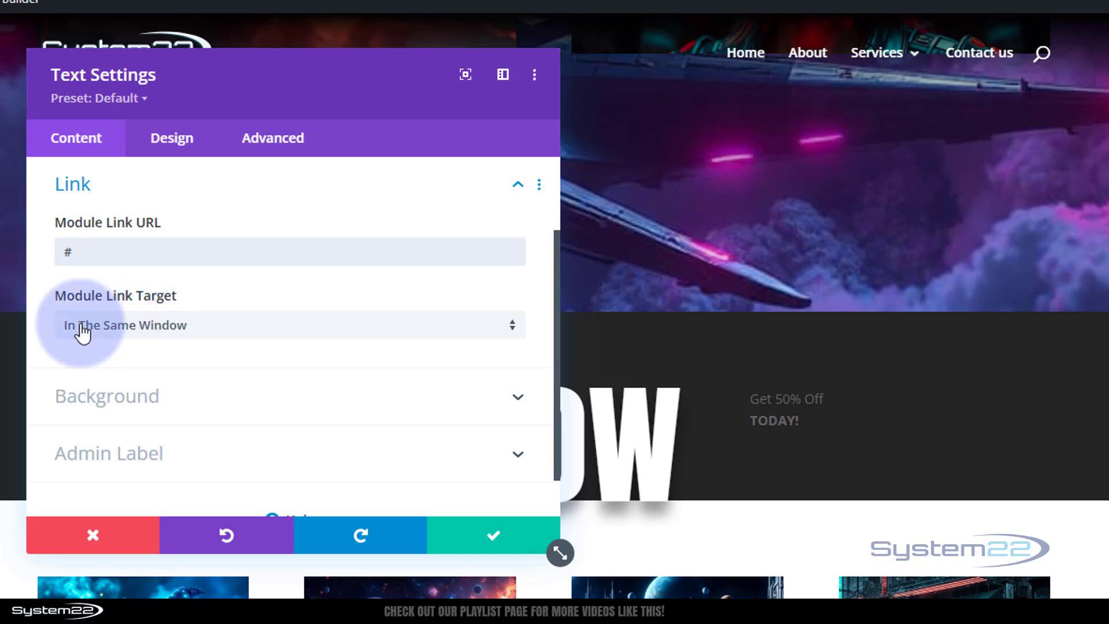
{"action": "left_click", "coordinate": [235, 339]}
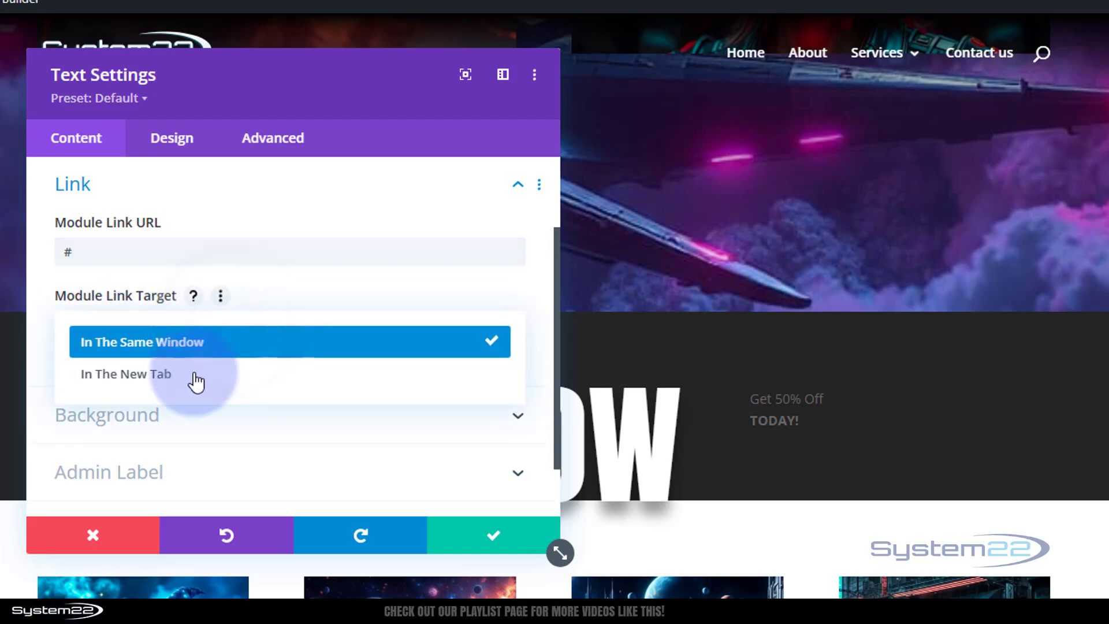
{"action": "left_click", "coordinate": [38, 341]}
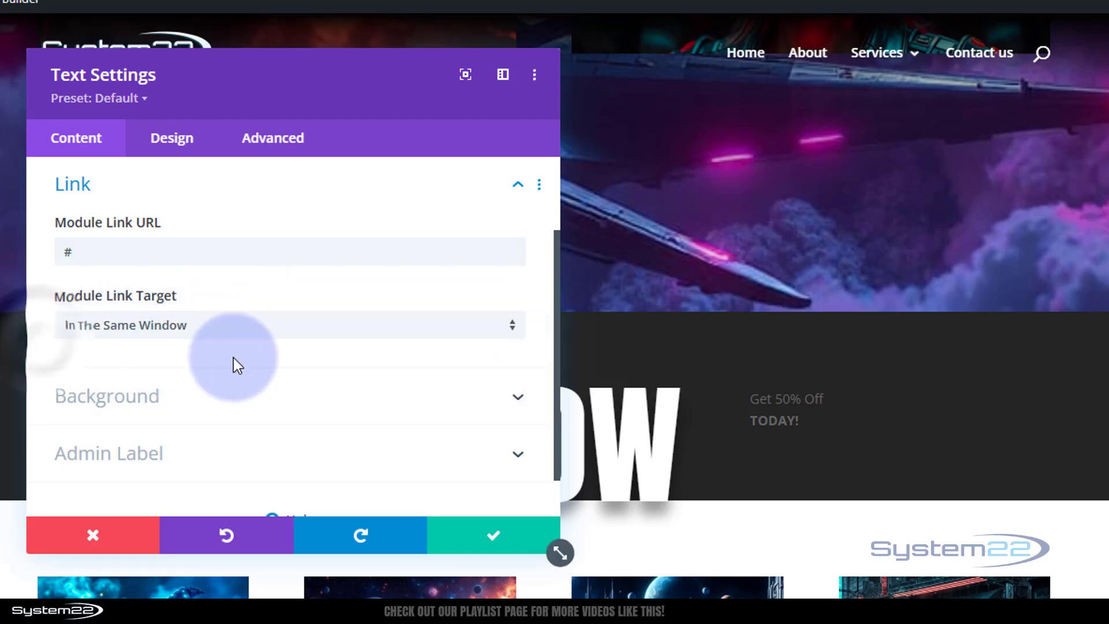
{"action": "left_click", "coordinate": [256, 399]}
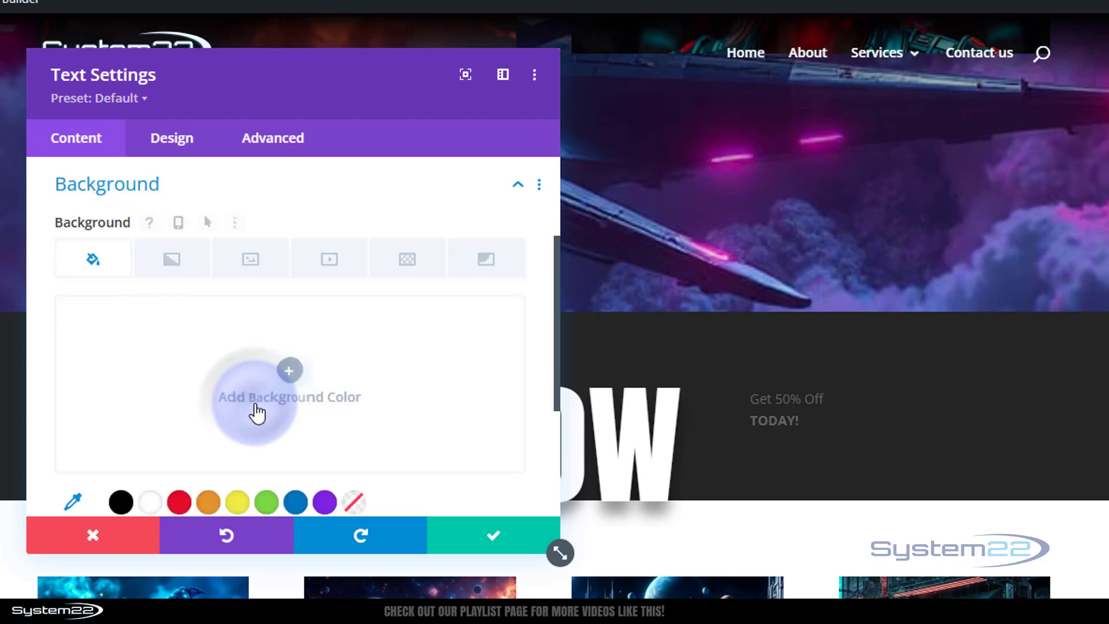
{"action": "left_click", "coordinate": [182, 502]}
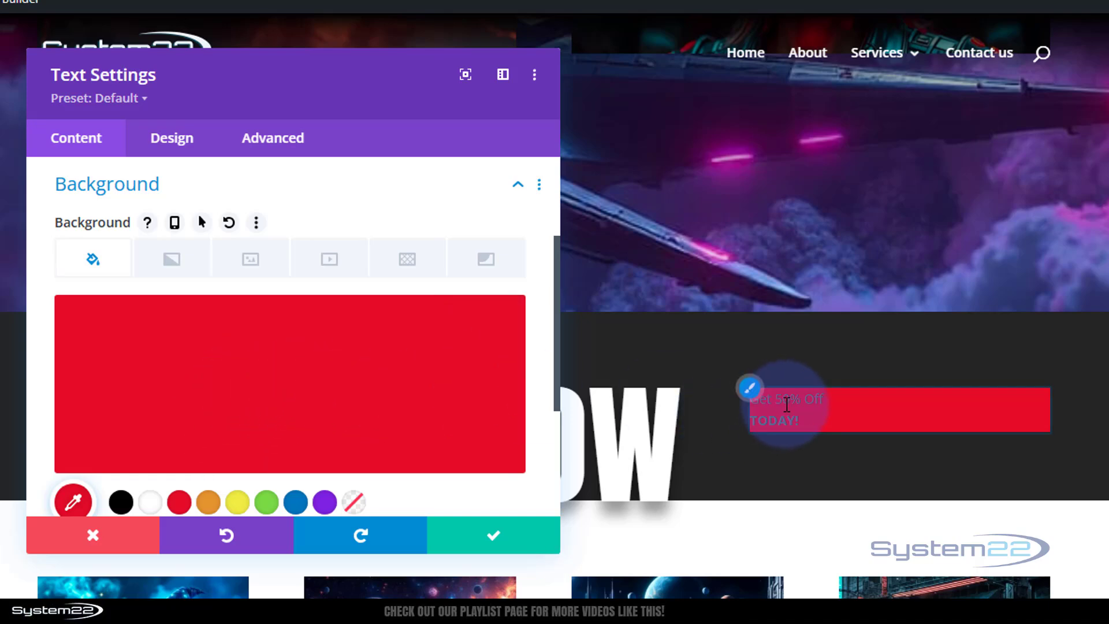
Set the module's text font weight to Semi Bold and its text colour to white (#ffffff)
{"action": "left_click", "coordinate": [751, 390]}
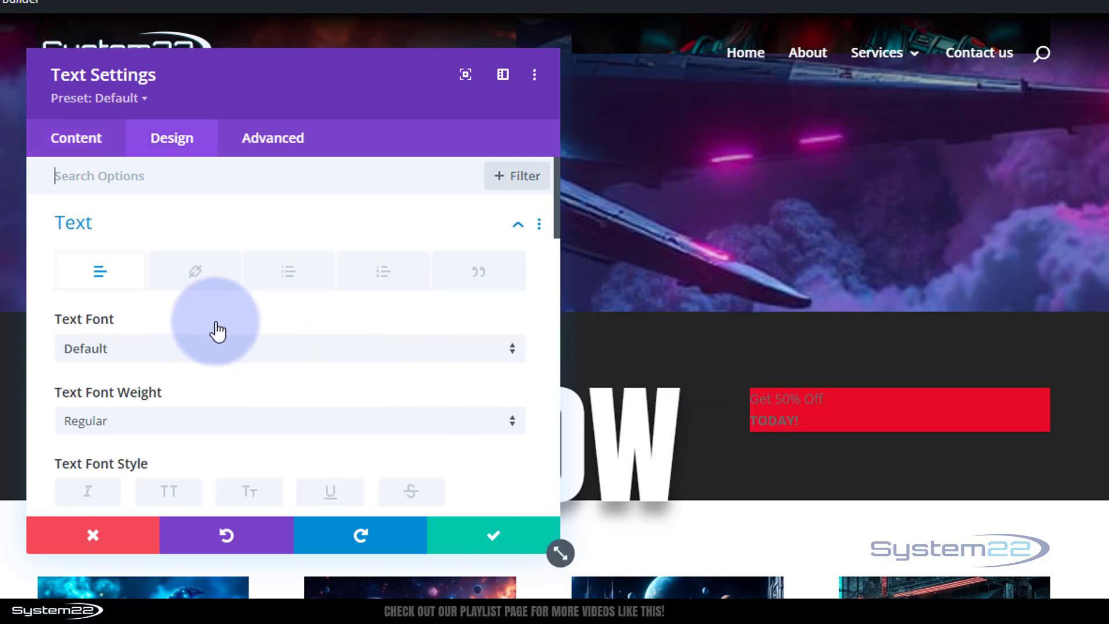
{"action": "scroll", "coordinate": [234, 310], "scroll_direction": "down", "scroll_amount": 2}
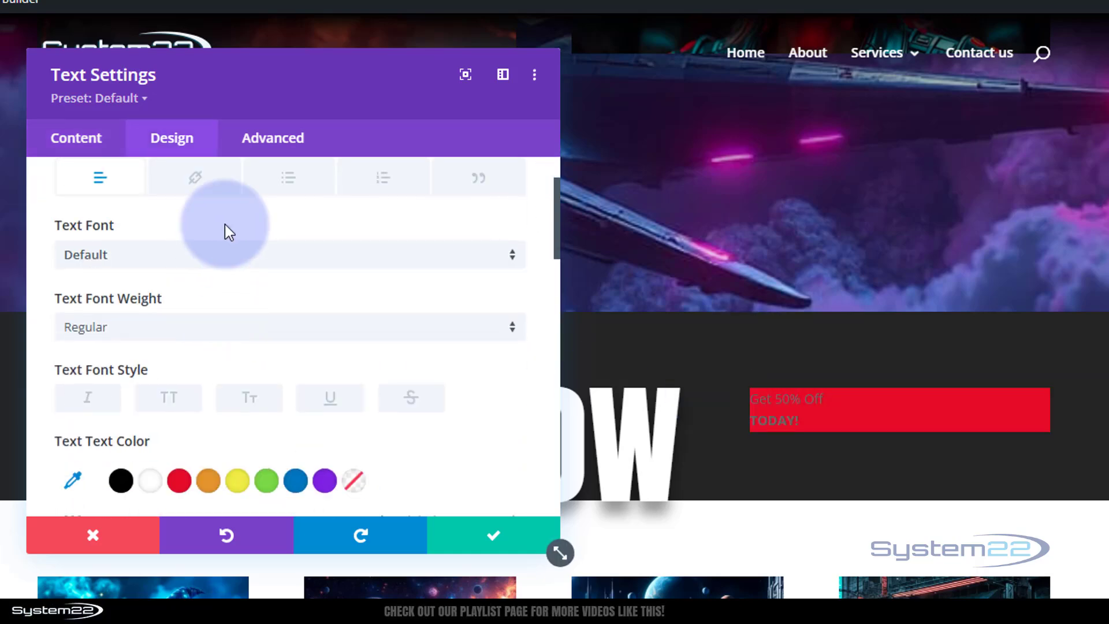
{"action": "left_click", "coordinate": [234, 336]}
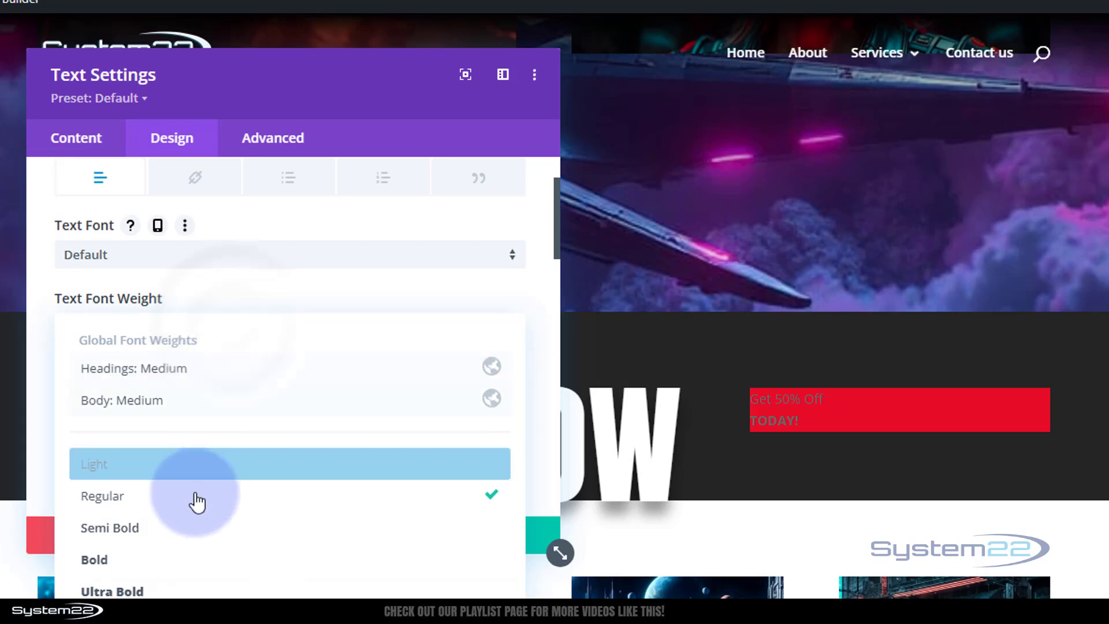
{"action": "left_click", "coordinate": [196, 540]}
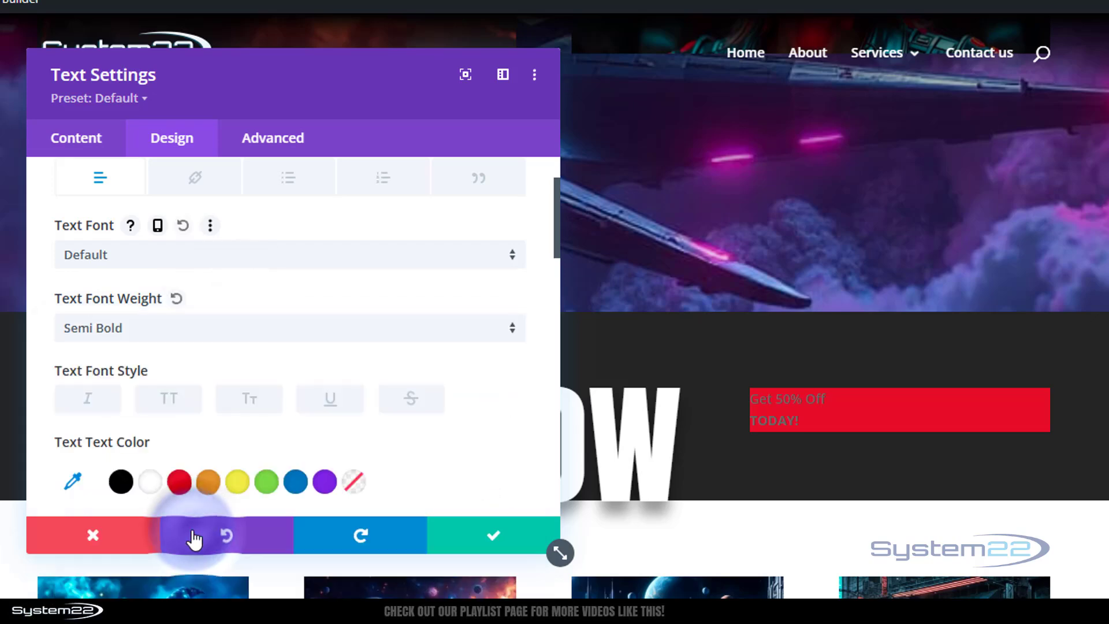
{"action": "left_click", "coordinate": [160, 484]}
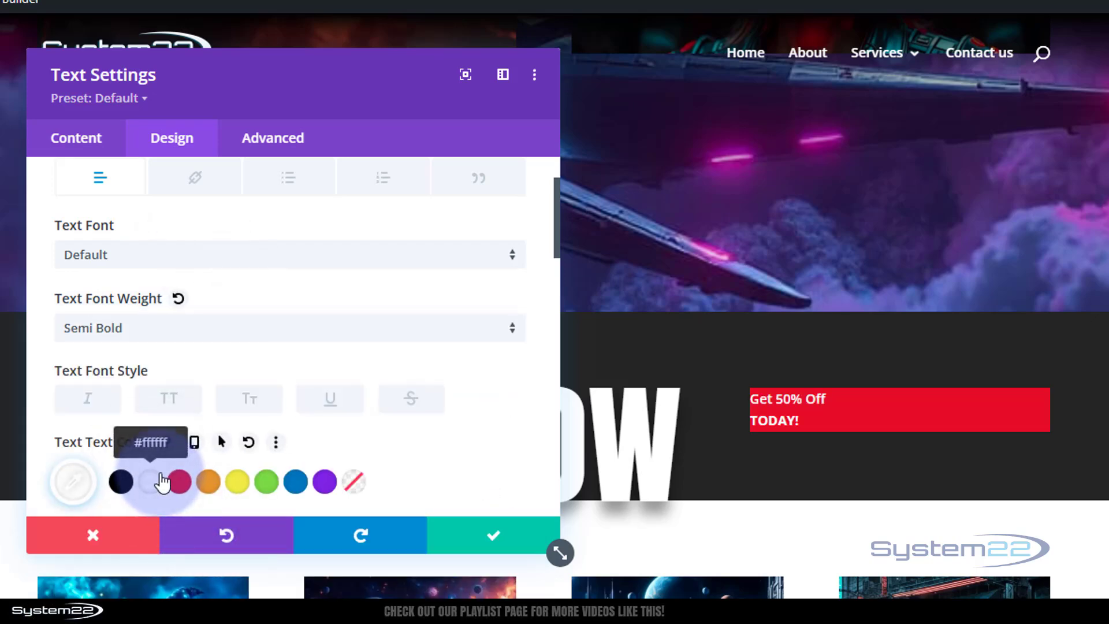
Set the module's text size to 20px
{"action": "scroll", "coordinate": [279, 386], "scroll_direction": "down", "scroll_amount": 2}
{"action": "scroll", "coordinate": [277, 381], "scroll_direction": "down", "scroll_amount": 1}
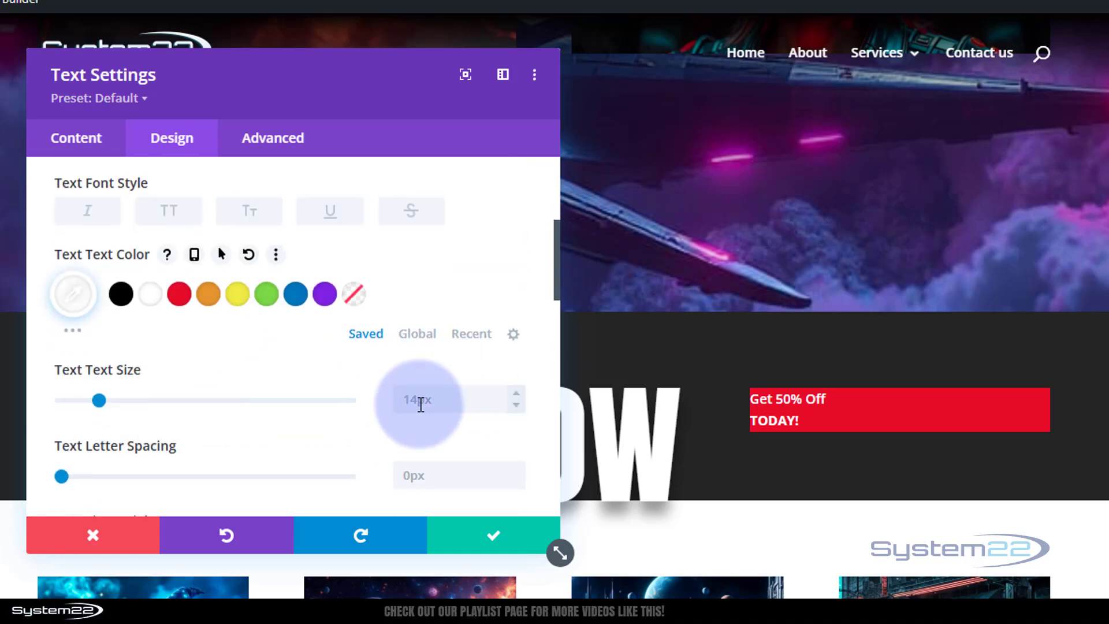
{"action": "left_click", "coordinate": [408, 400]}
{"action": "type", "text": "20"}
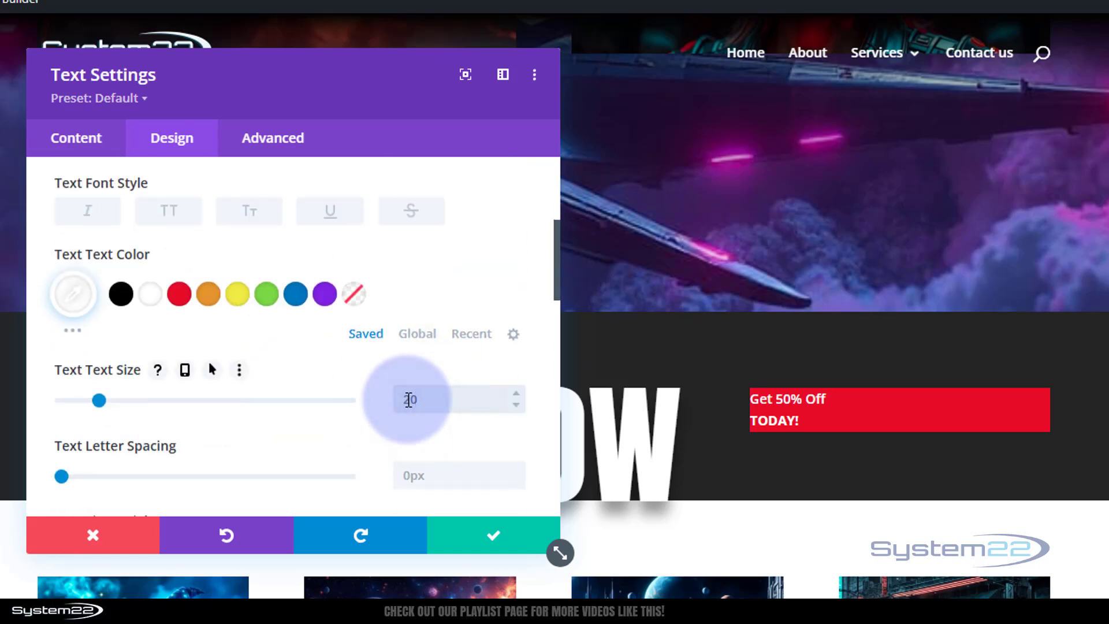
{"action": "type", "text": "px"}
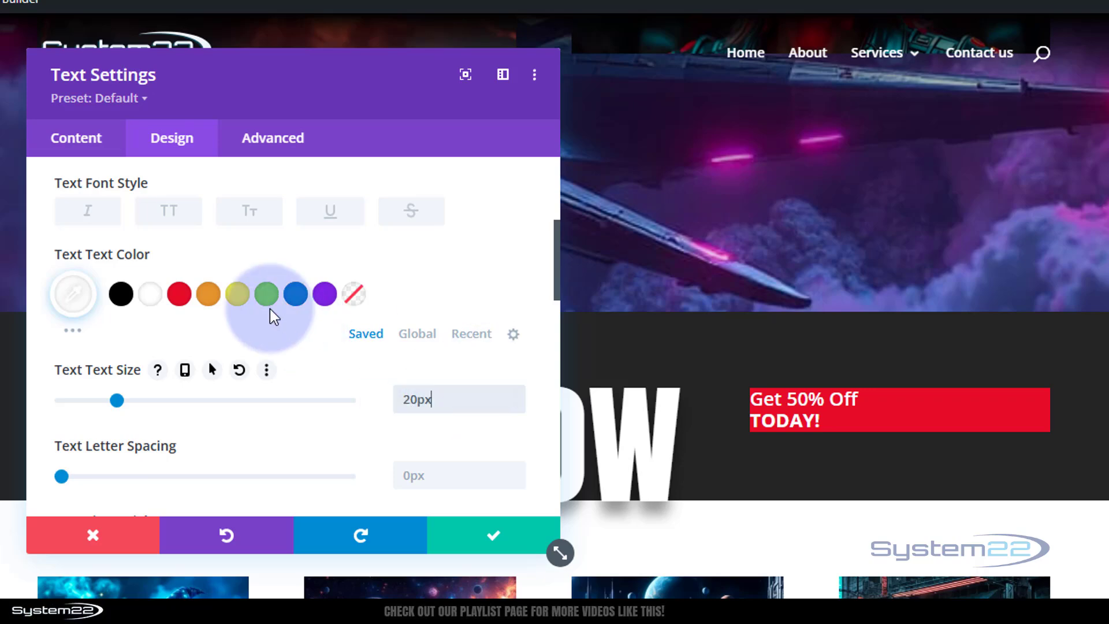
Apply the first text shadow preset, with 0.1em vertical length and blur, and centre the module's text
{"action": "scroll", "coordinate": [265, 292], "scroll_direction": "down", "scroll_amount": 5}
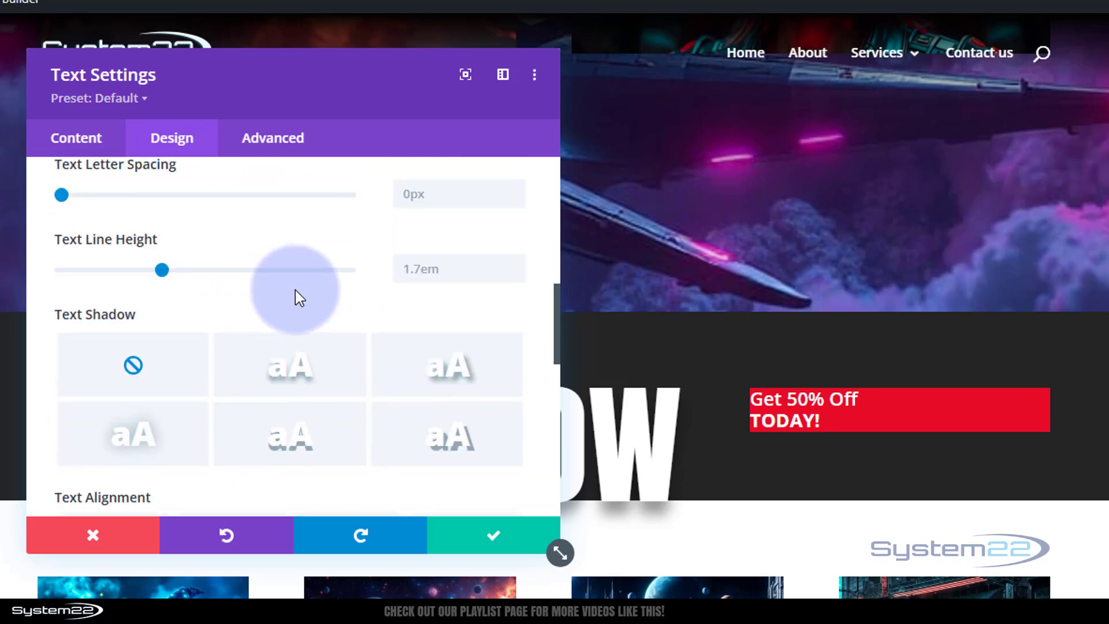
{"action": "left_click", "coordinate": [281, 379]}
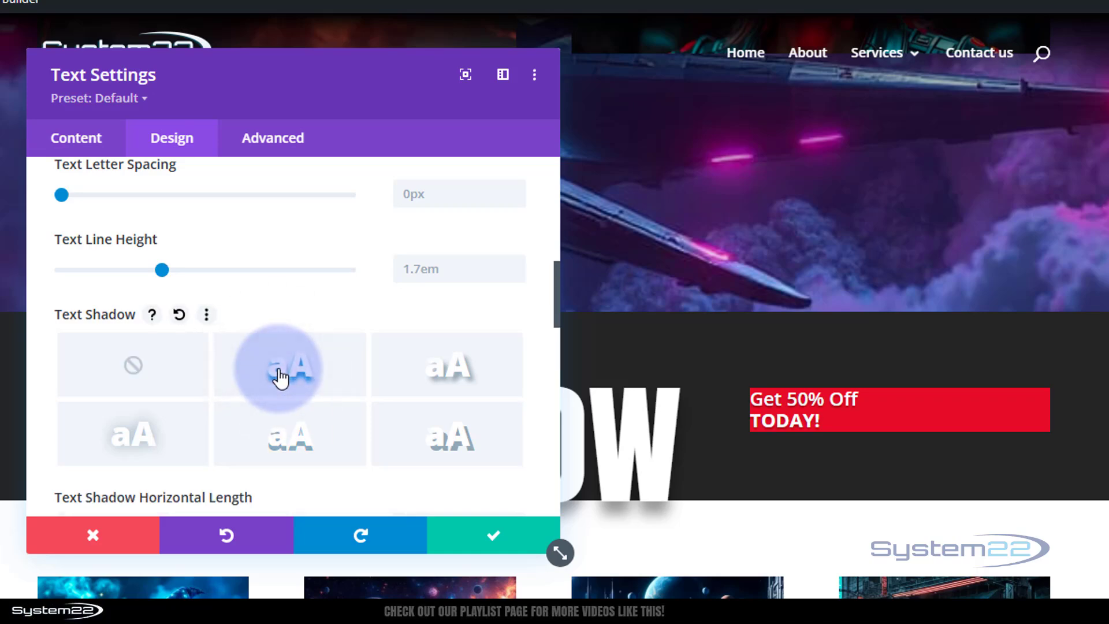
{"action": "scroll", "coordinate": [280, 378], "scroll_direction": "down", "scroll_amount": 3}
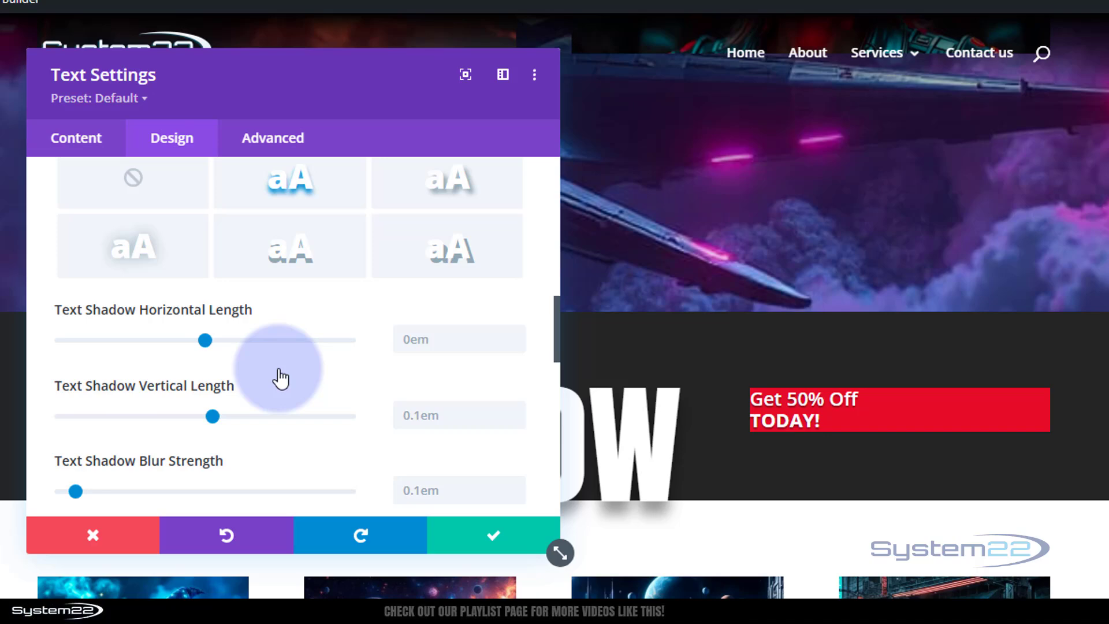
{"action": "scroll", "coordinate": [281, 380], "scroll_direction": "down", "scroll_amount": 3}
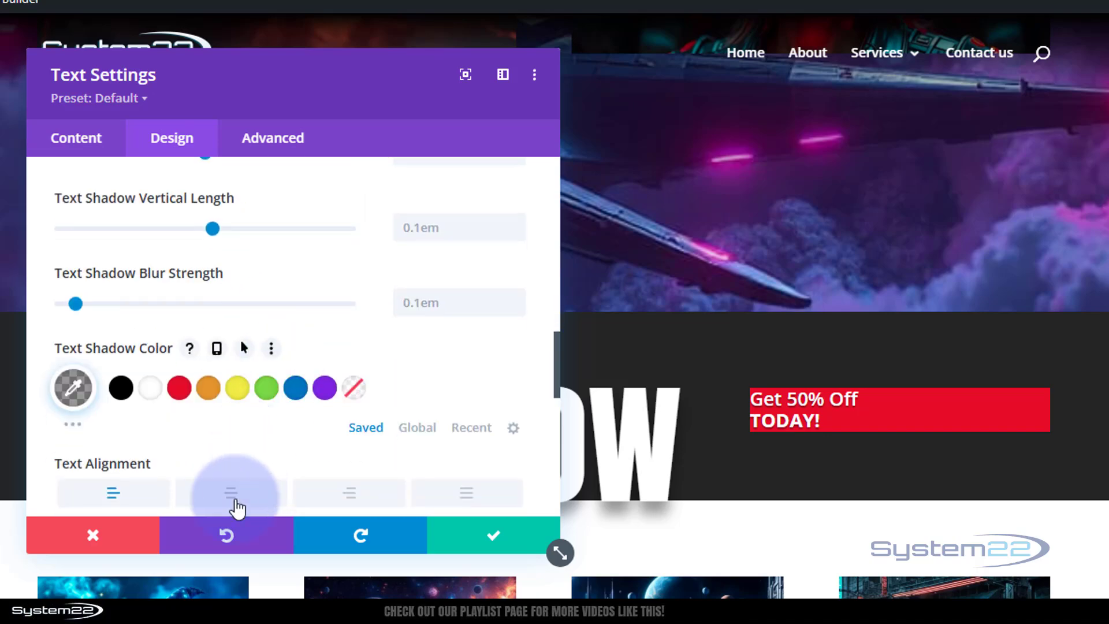
{"action": "left_click", "coordinate": [234, 496]}
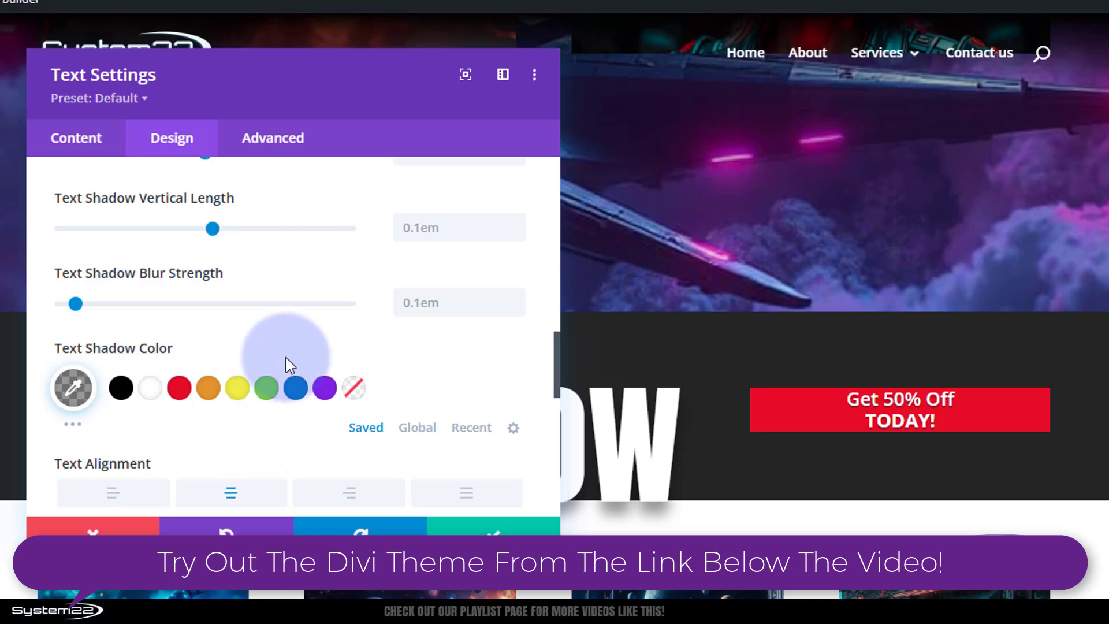
{"action": "mouse_move", "coordinate": [290, 343]}
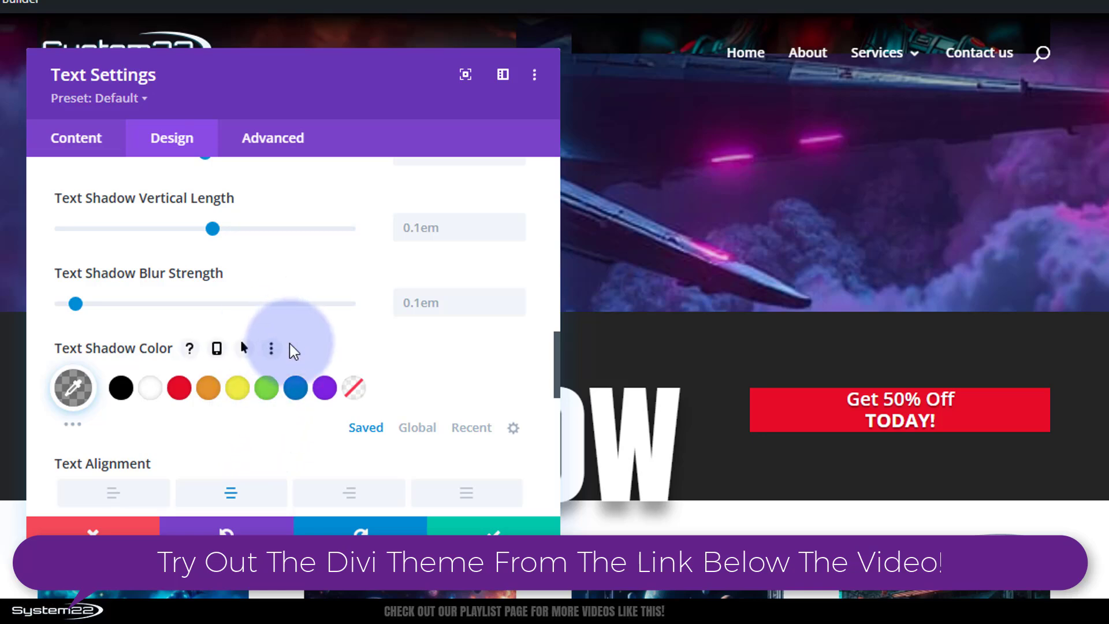
Set both the width and the height of the red Text module to 150px
{"action": "scroll", "coordinate": [292, 346], "scroll_direction": "down", "scroll_amount": 6}
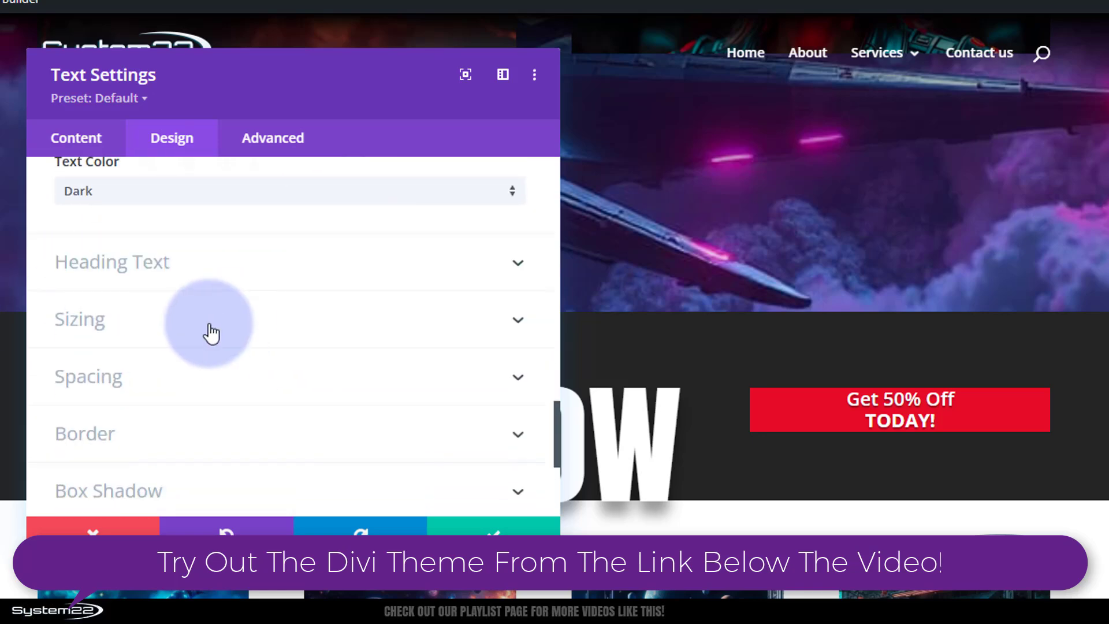
{"action": "left_click", "coordinate": [212, 332]}
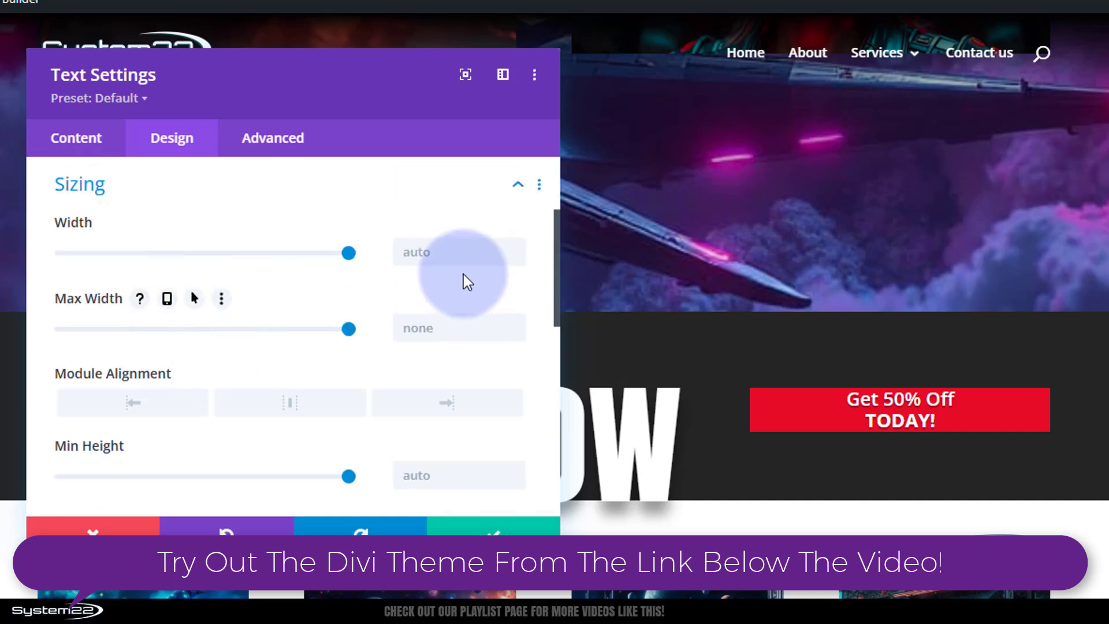
{"action": "left_click", "coordinate": [403, 257]}
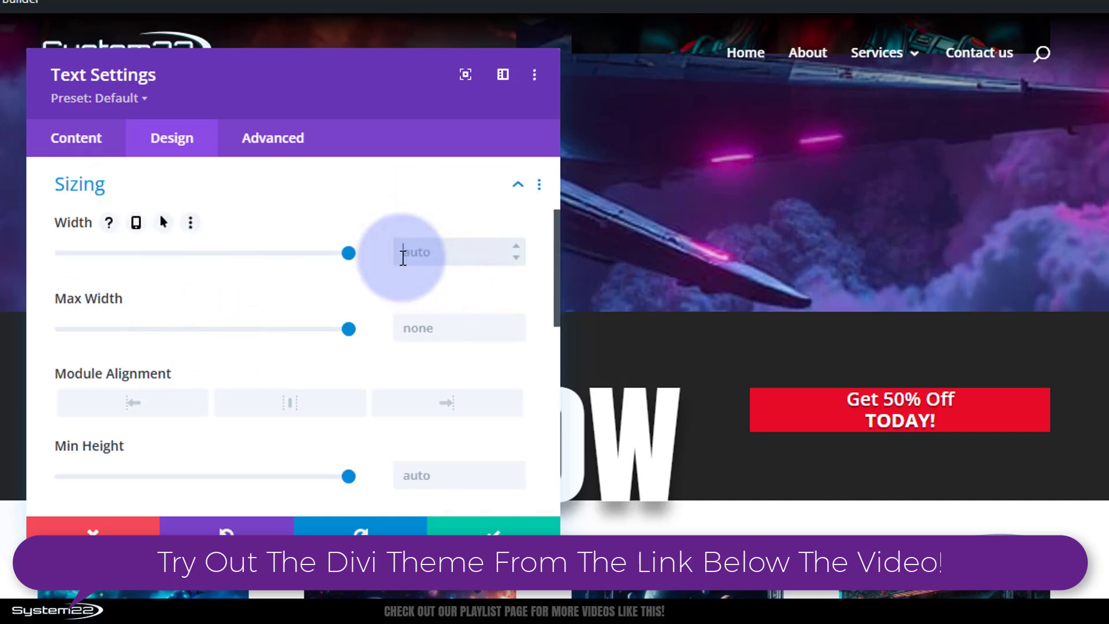
{"action": "type", "text": "150px"}
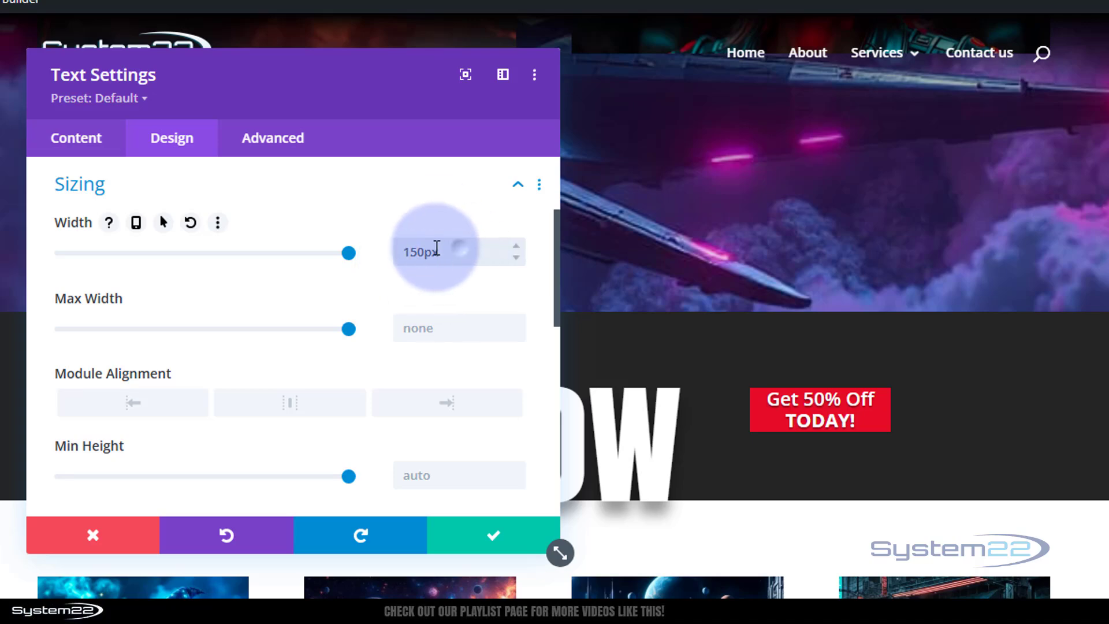
{"action": "left_click_drag", "start_coordinate": [434, 251], "coordinate": [373, 252]}
{"action": "key", "text": "ctrl+c"}
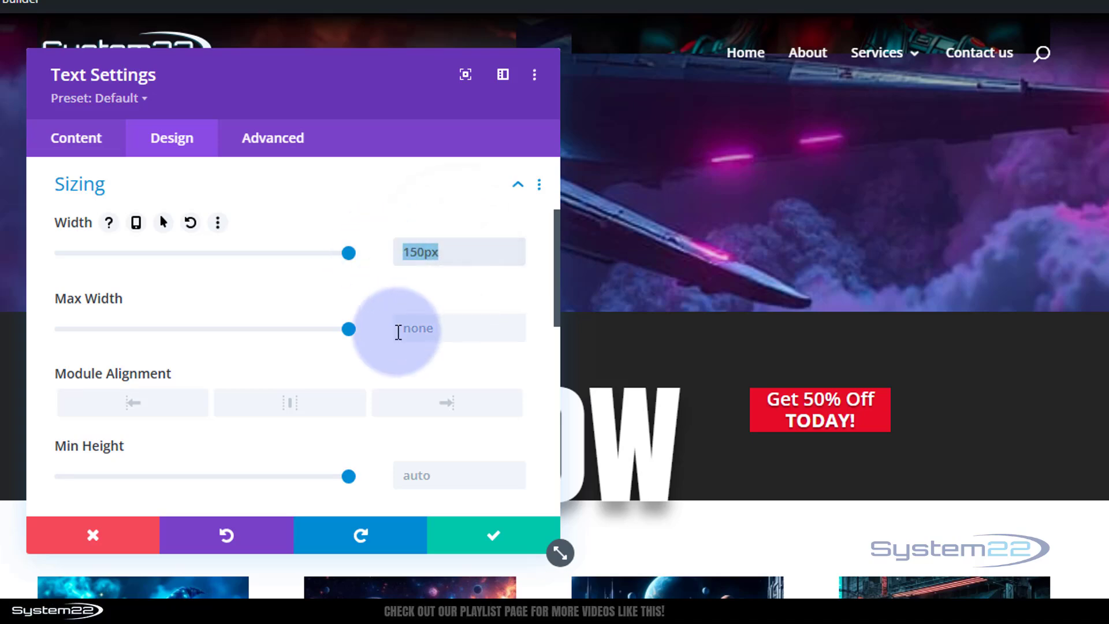
{"action": "scroll", "coordinate": [328, 331], "scroll_direction": "down", "scroll_amount": 2}
{"action": "scroll", "coordinate": [327, 331], "scroll_direction": "down", "scroll_amount": 2}
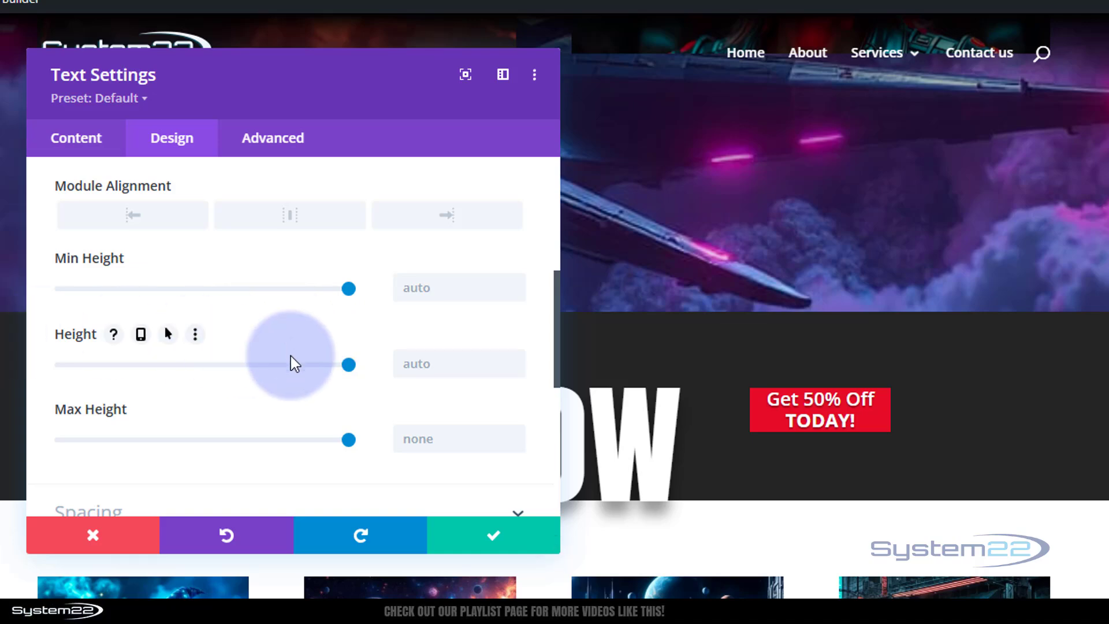
{"action": "left_click", "coordinate": [406, 362]}
{"action": "key", "text": "ctrl+v"}
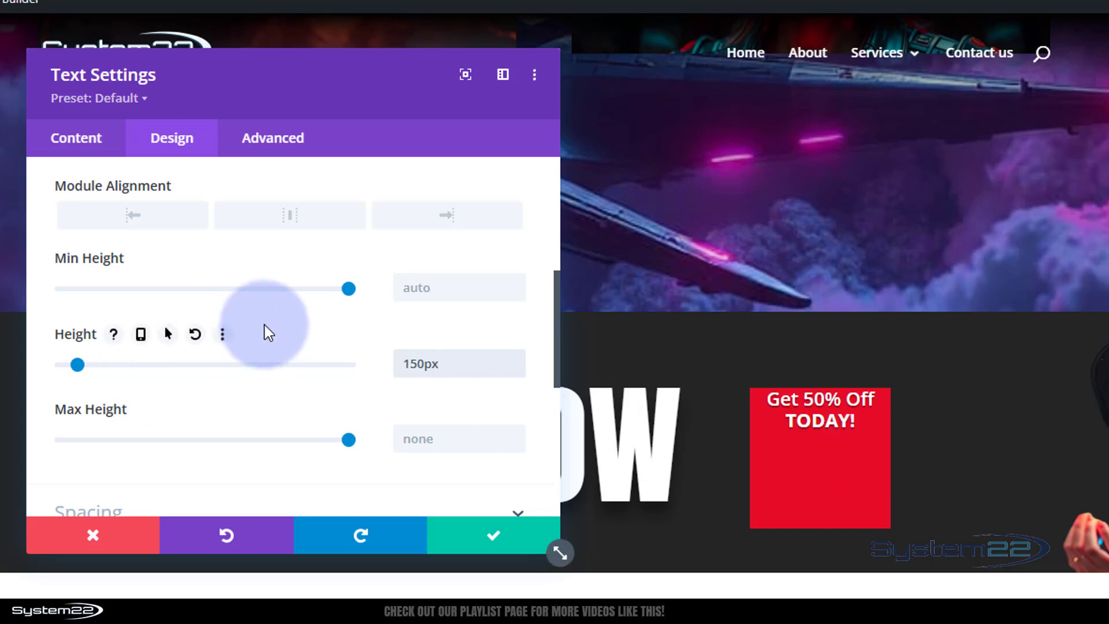
Add 50px of top padding to the red Text module
{"action": "scroll", "coordinate": [268, 371], "scroll_direction": "up", "scroll_amount": 3}
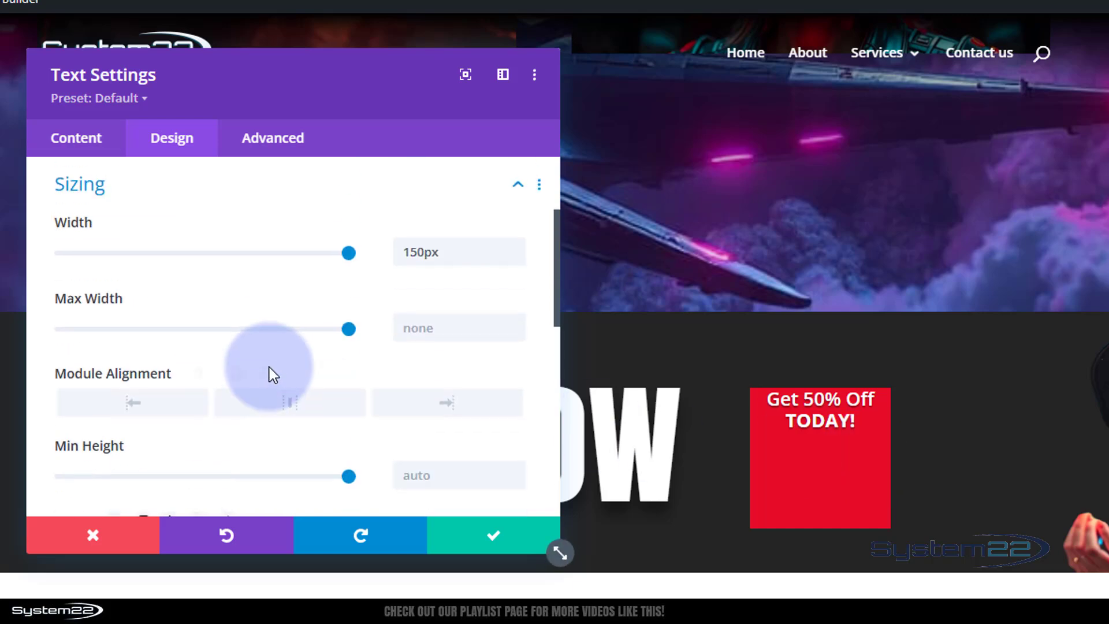
{"action": "left_click", "coordinate": [100, 182]}
{"action": "left_click", "coordinate": [135, 237]}
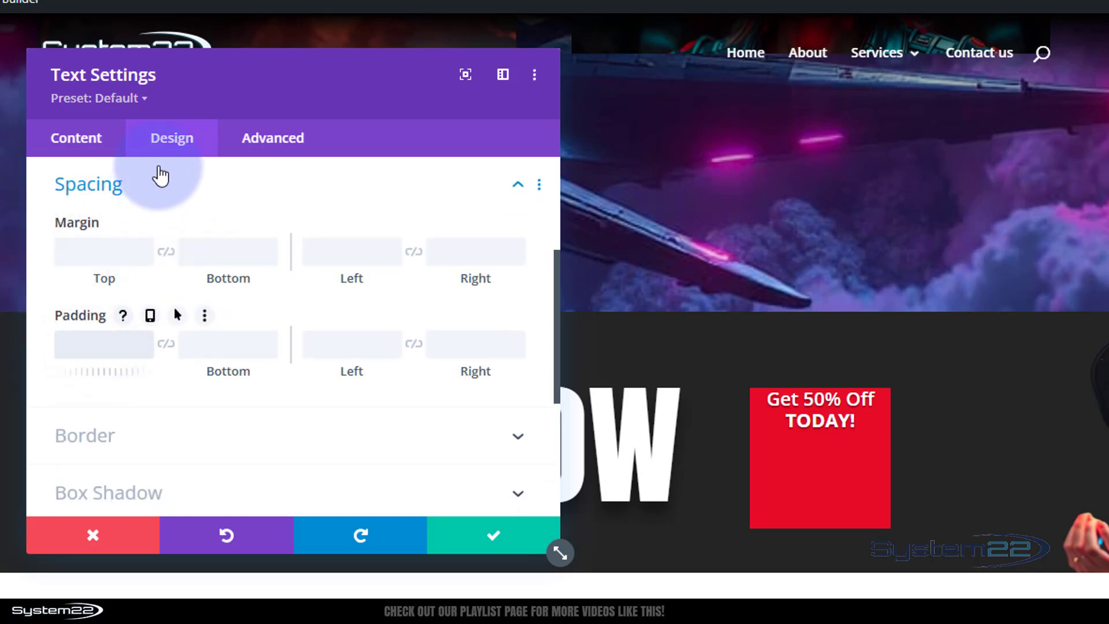
{"action": "type", "text": "50px"}
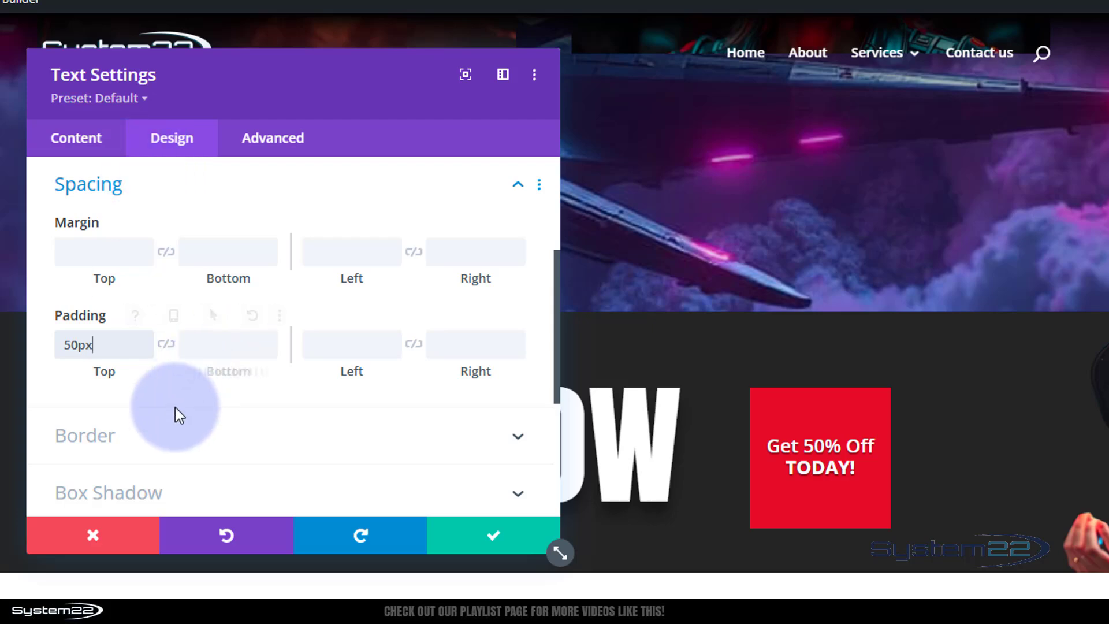
Round all four linked corners of the module by 50% to make it a circle
{"action": "left_click", "coordinate": [190, 448]}
{"action": "left_click", "coordinate": [103, 273]}
{"action": "left_click", "coordinate": [289, 315]}
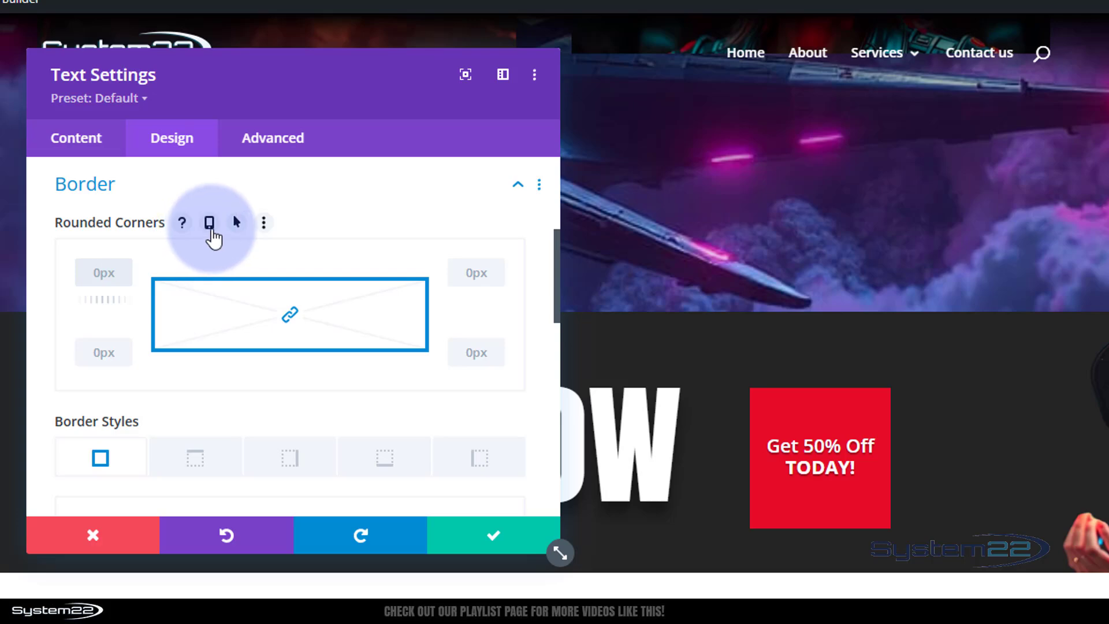
{"action": "type", "text": "50px"}
{"action": "type", "text": "%"}
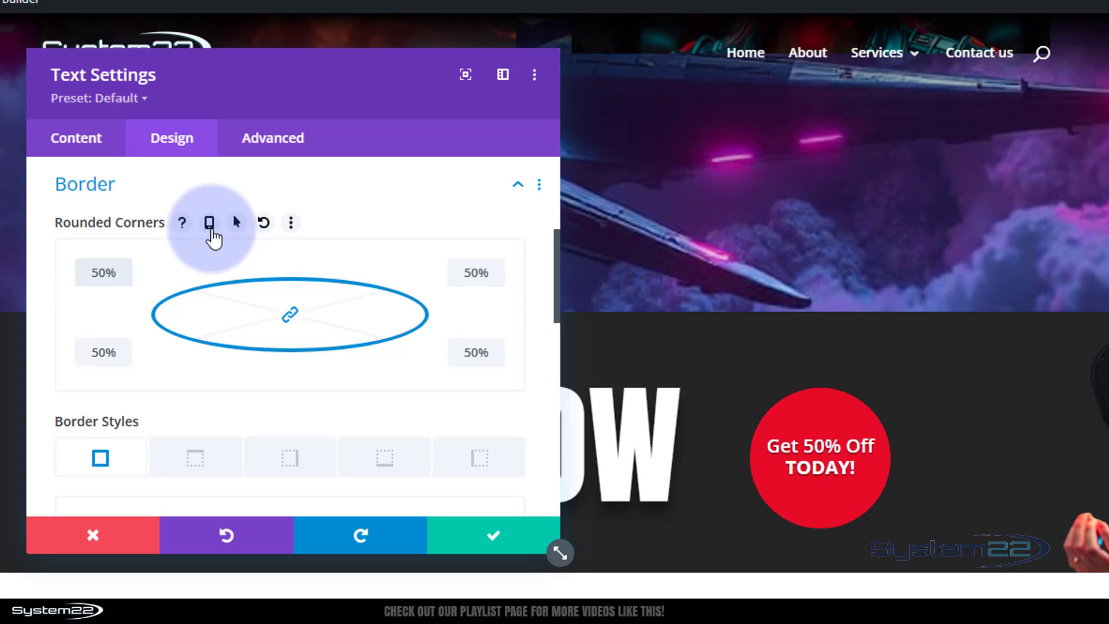
Set the circle module's top margin to -15px and save the Text module settings
{"action": "left_click_drag", "start_coordinate": [346, 96], "coordinate": [81, 93]}
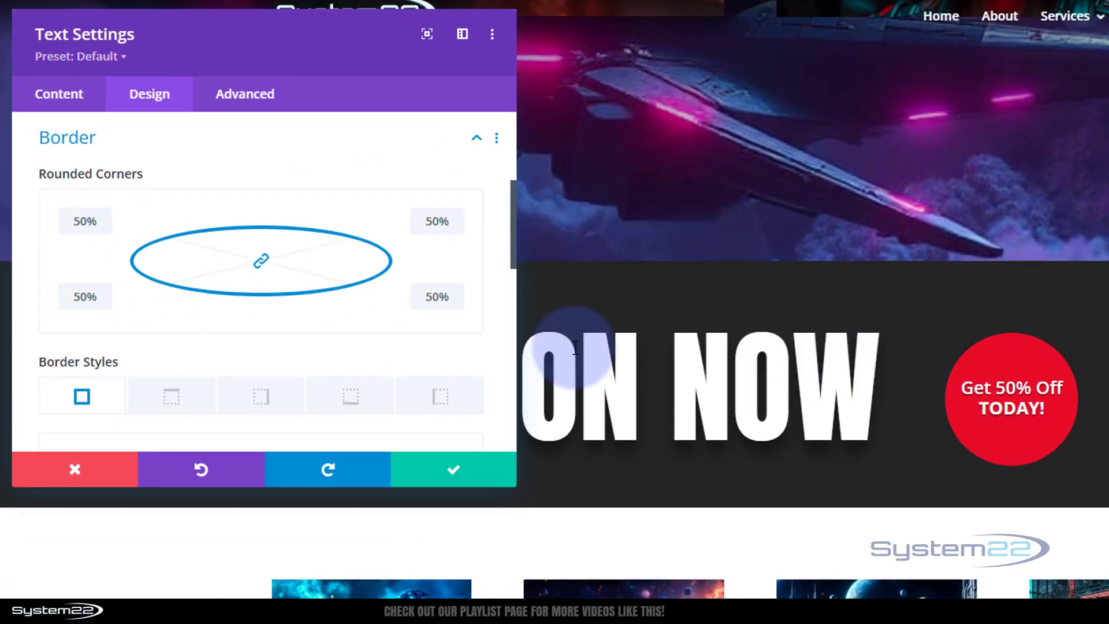
{"action": "left_click", "coordinate": [129, 146]}
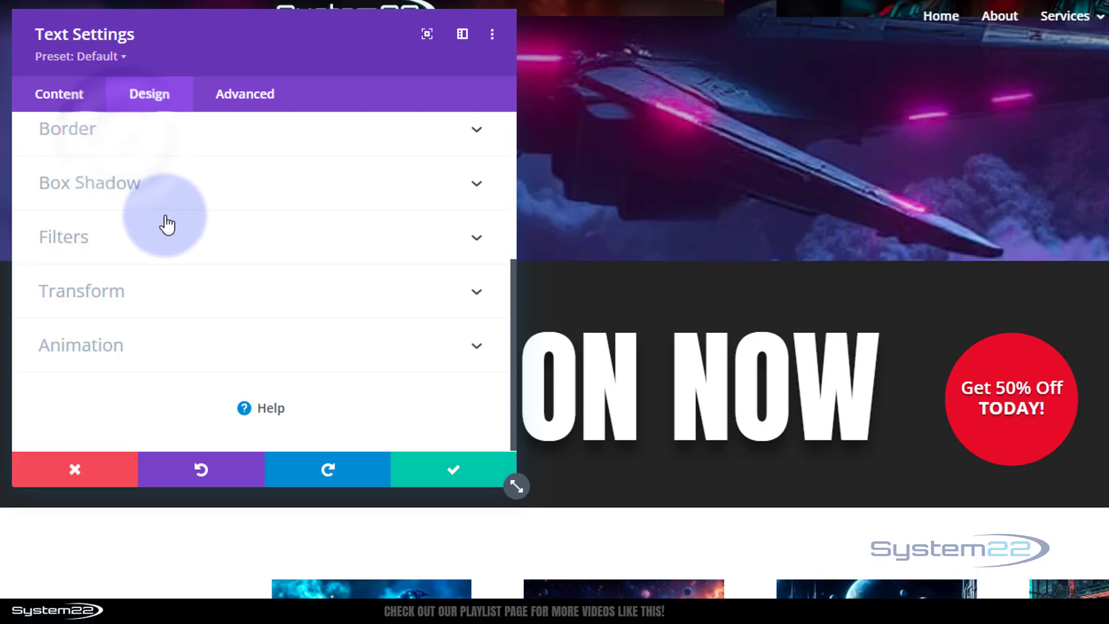
{"action": "scroll", "coordinate": [167, 224], "scroll_direction": "up", "scroll_amount": 5}
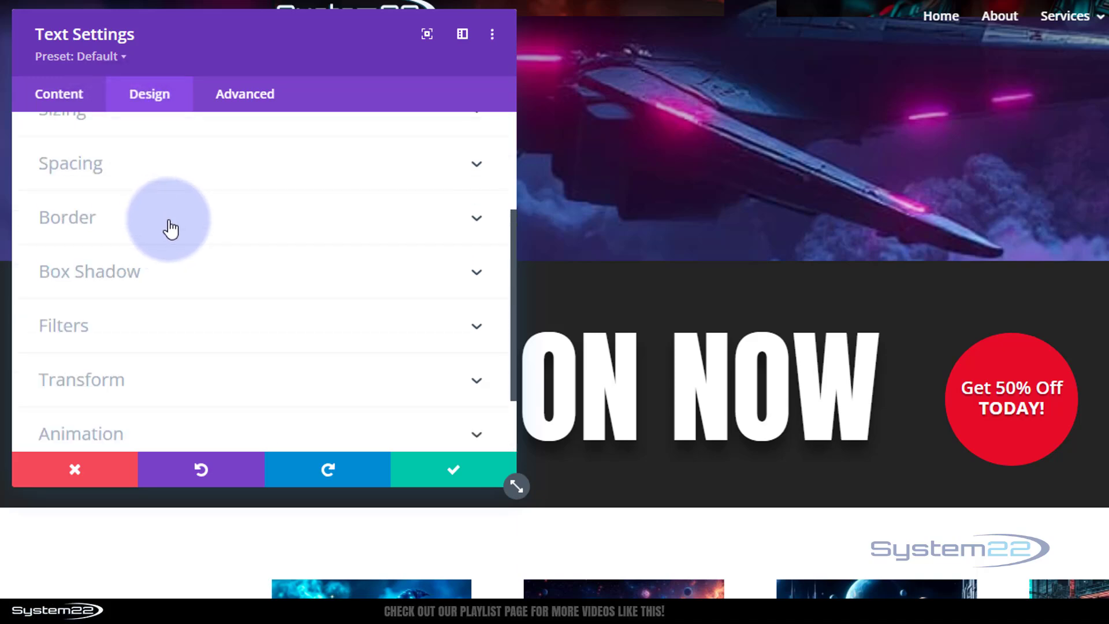
{"action": "left_click", "coordinate": [196, 341]}
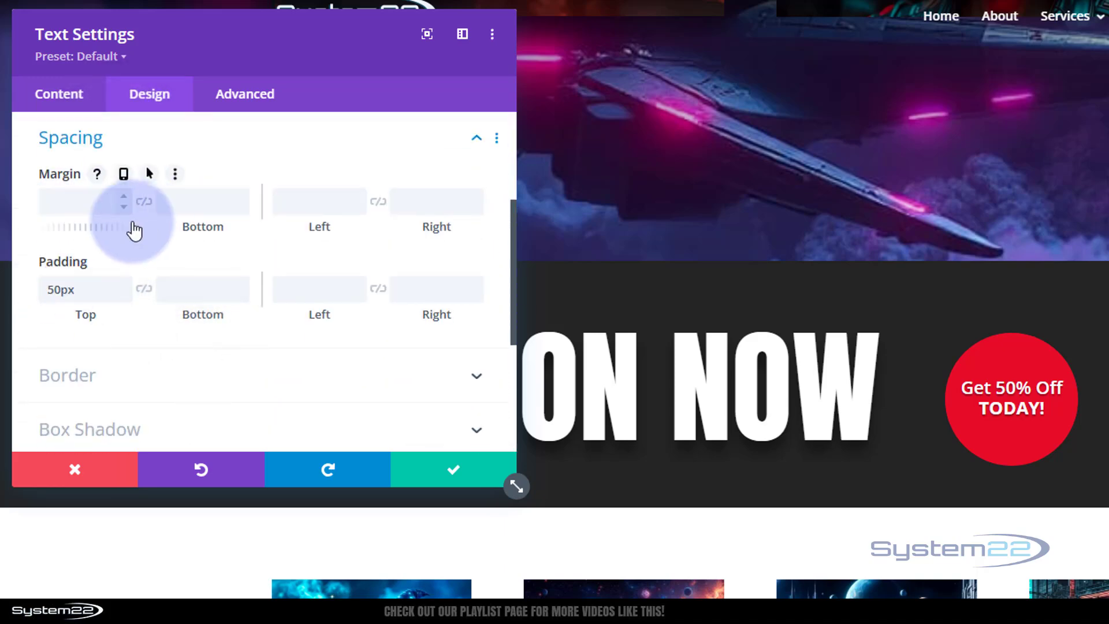
{"action": "left_click", "coordinate": [77, 201]}
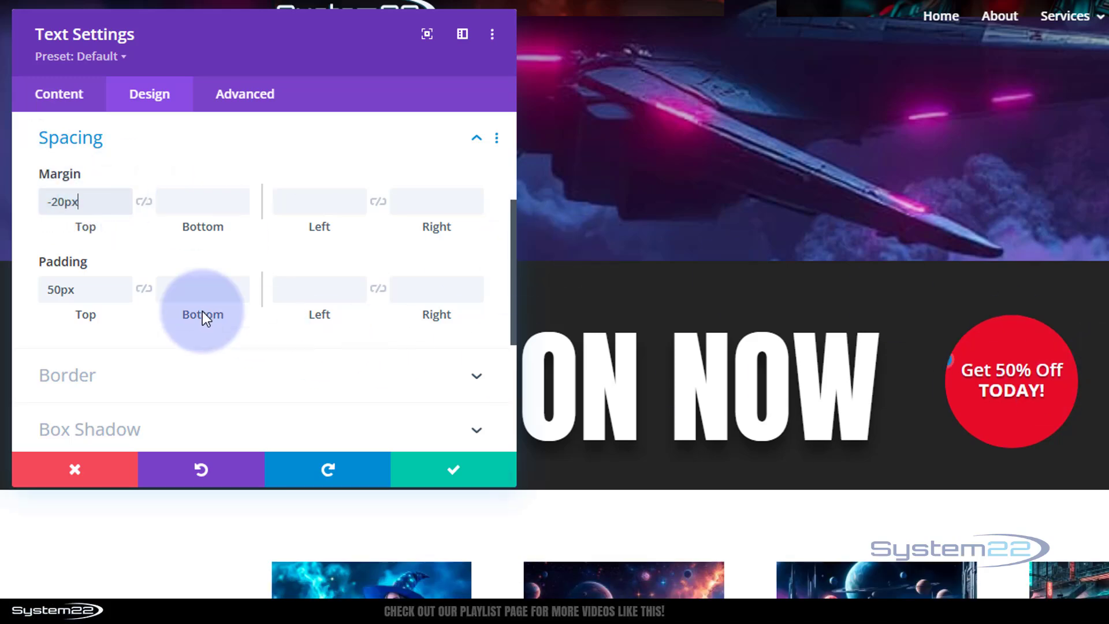
{"action": "double_click", "coordinate": [54, 201]}
{"action": "type", "text": "15"}
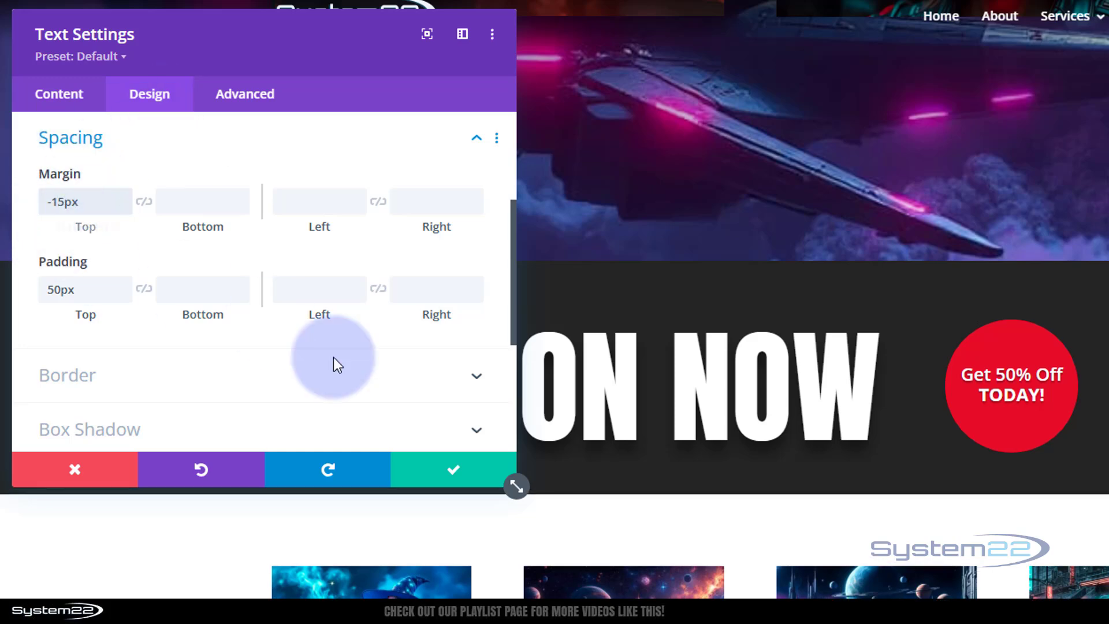
{"action": "left_click", "coordinate": [453, 471]}
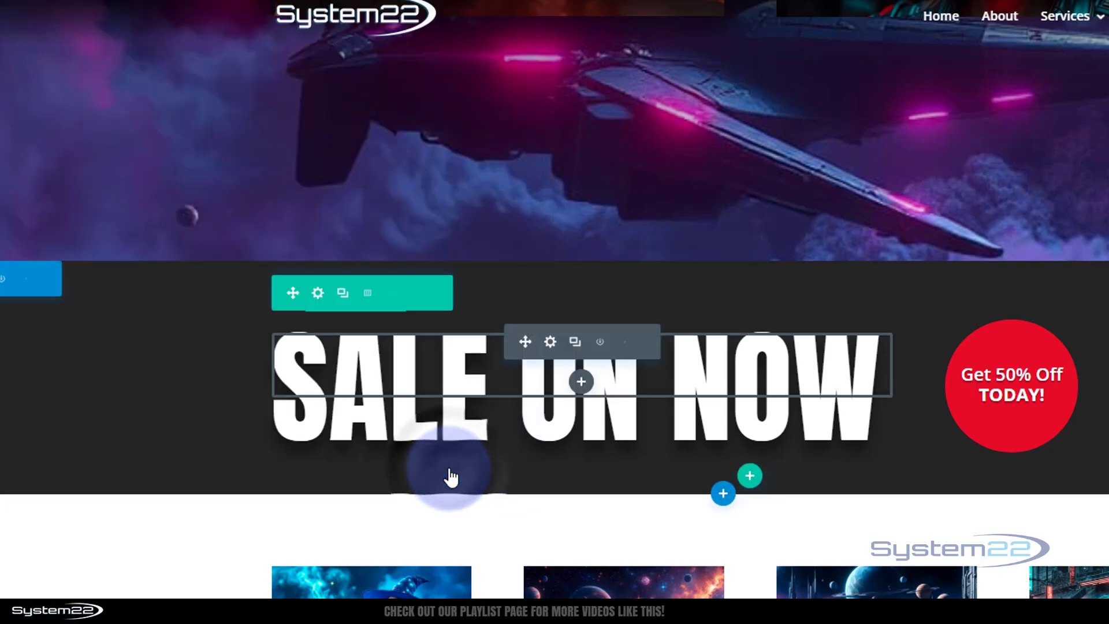
{"action": "mouse_move", "coordinate": [1001, 373]}
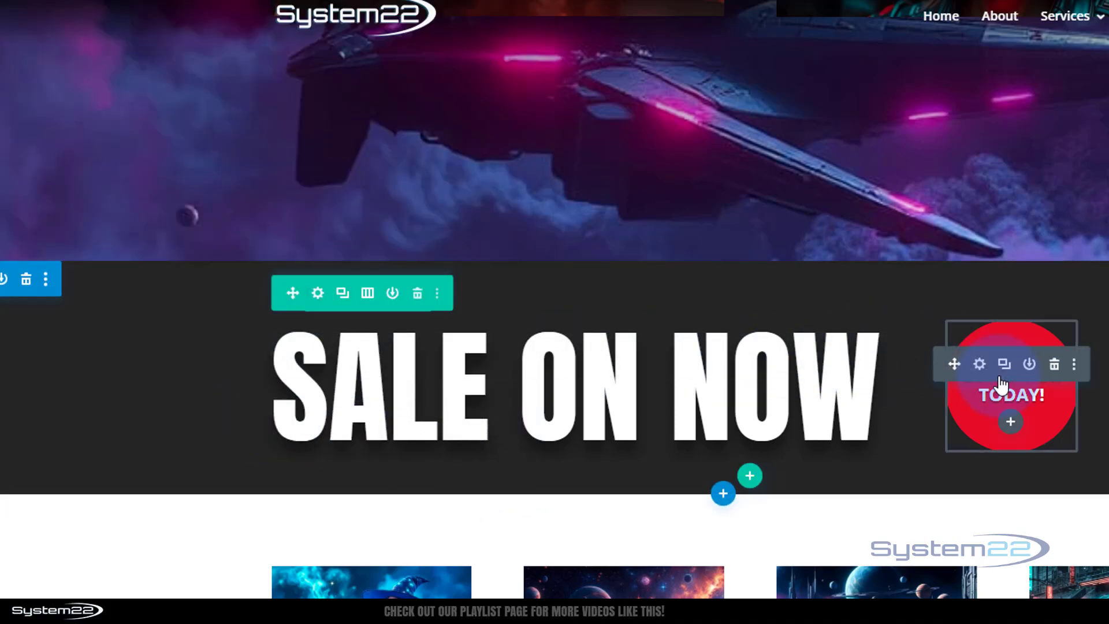